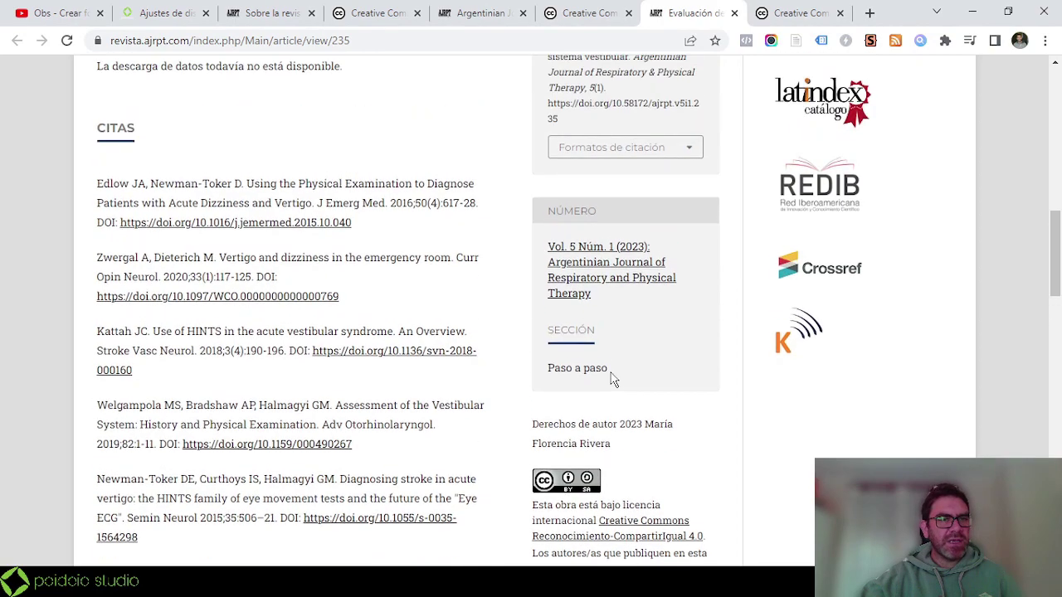
Check the vestibular article's licence notice, then open the journal's Acerca de page and examine its open-access, copyright and Creative Commons policies
scroll(619, 379, "down", 3)
scroll(640, 350, "up", 4)
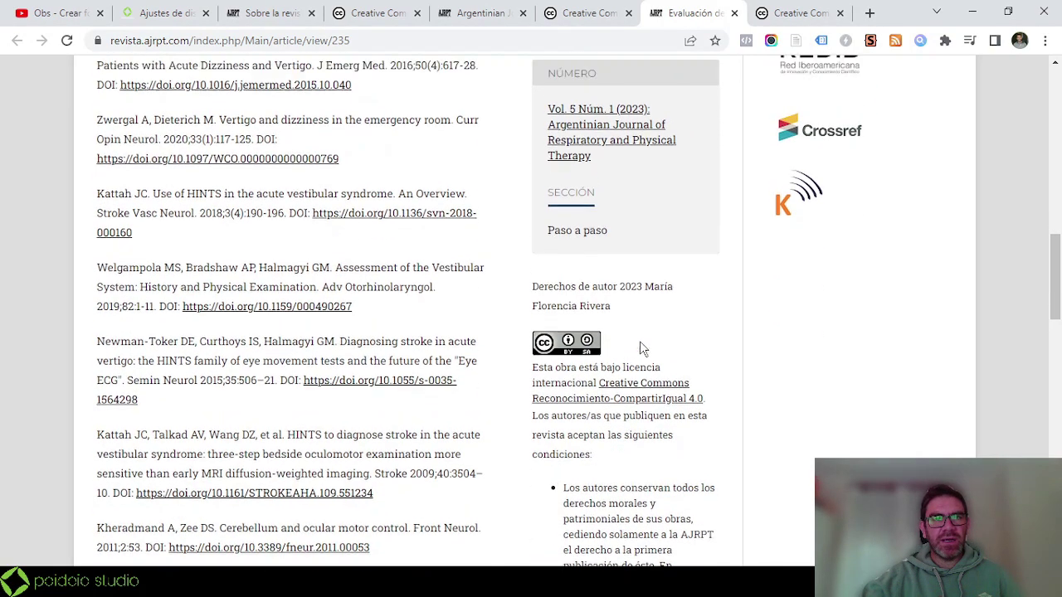
scroll(641, 343, "up", 10)
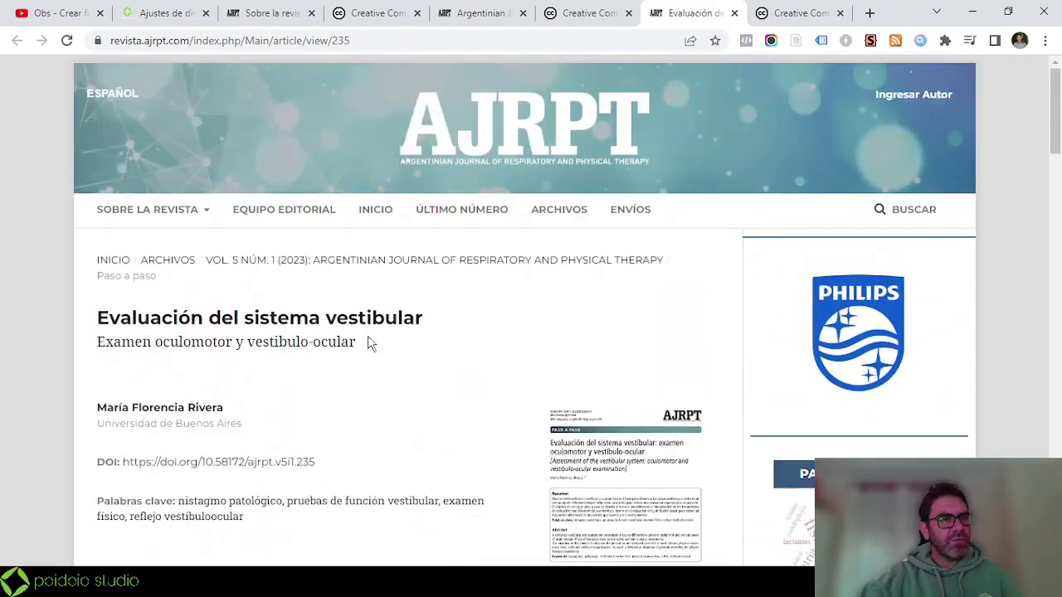
mouse_move(131, 211)
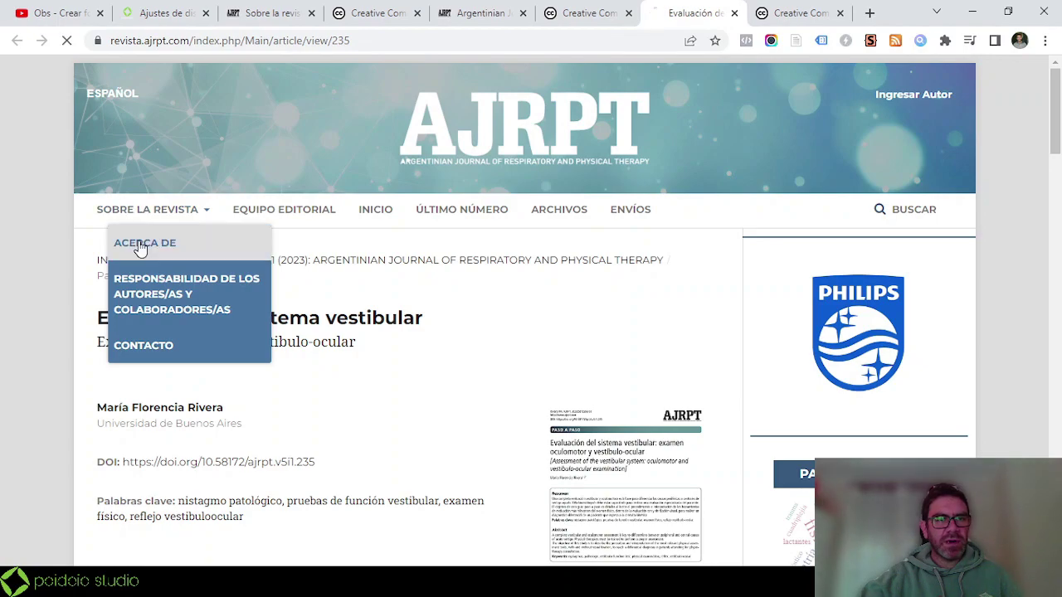
left_click(141, 249)
scroll(205, 356, "down", 4)
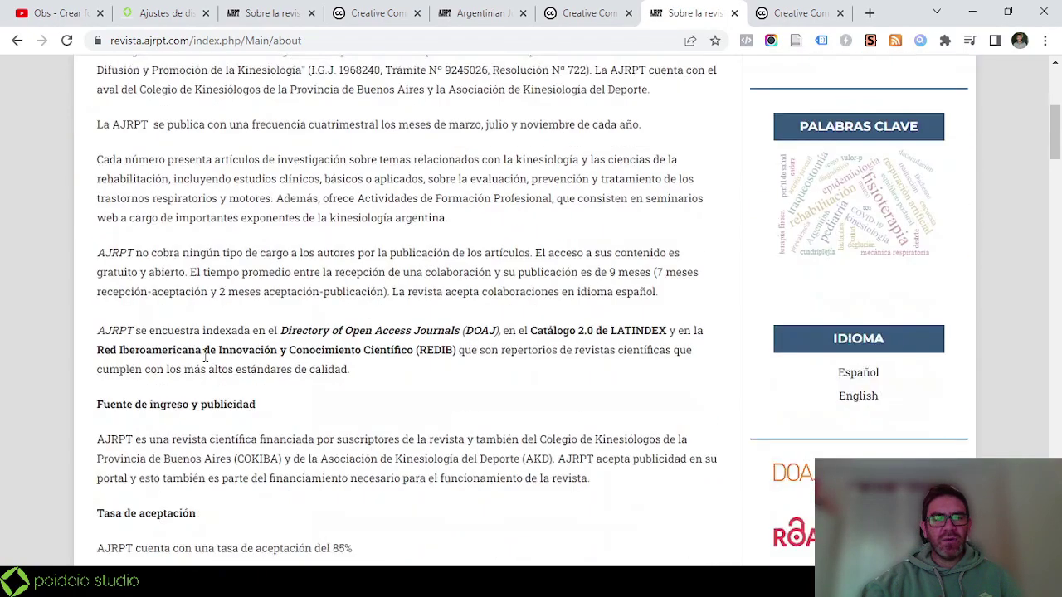
scroll(205, 355, "down", 8)
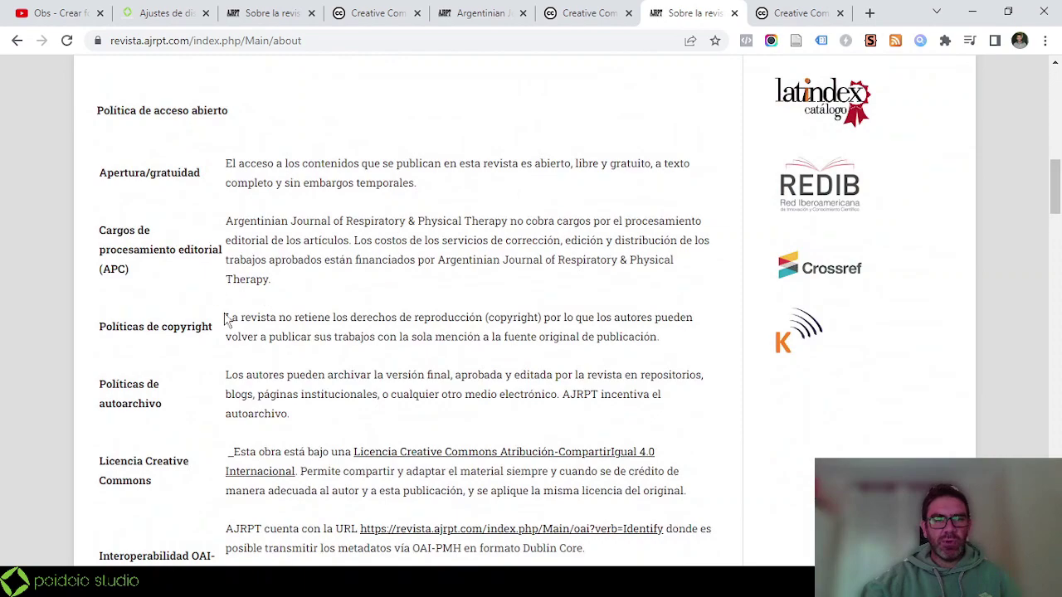
scroll(225, 319, "down", 2)
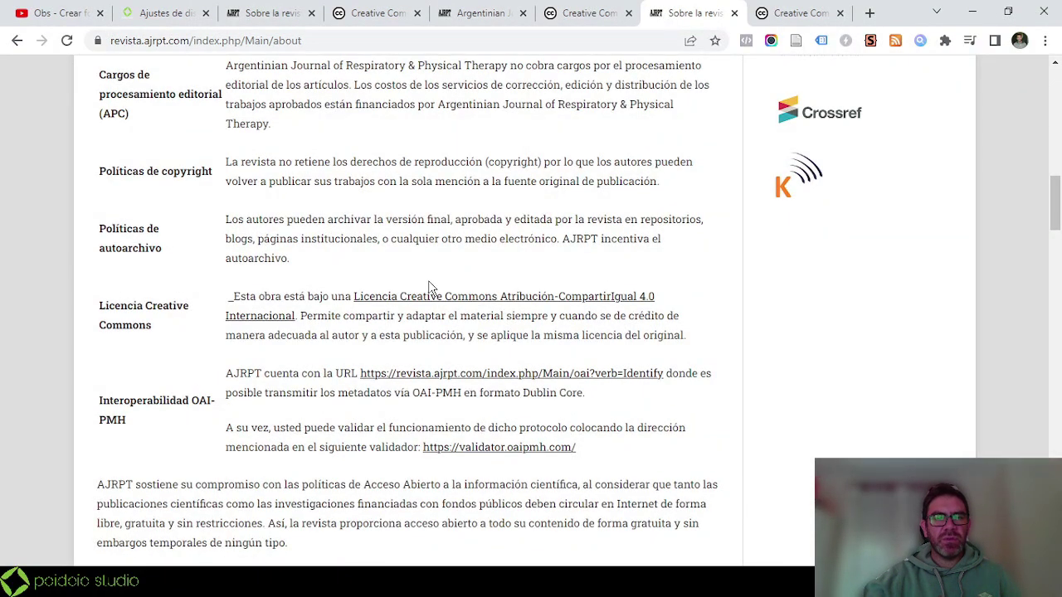
scroll(549, 283, "up", 1)
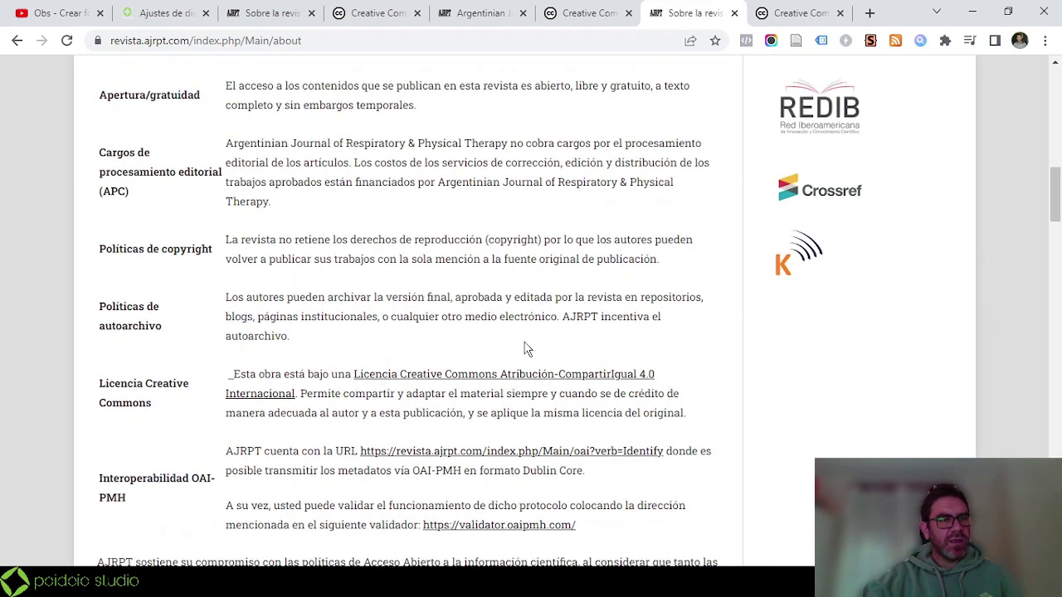
scroll(524, 348, "up", 10)
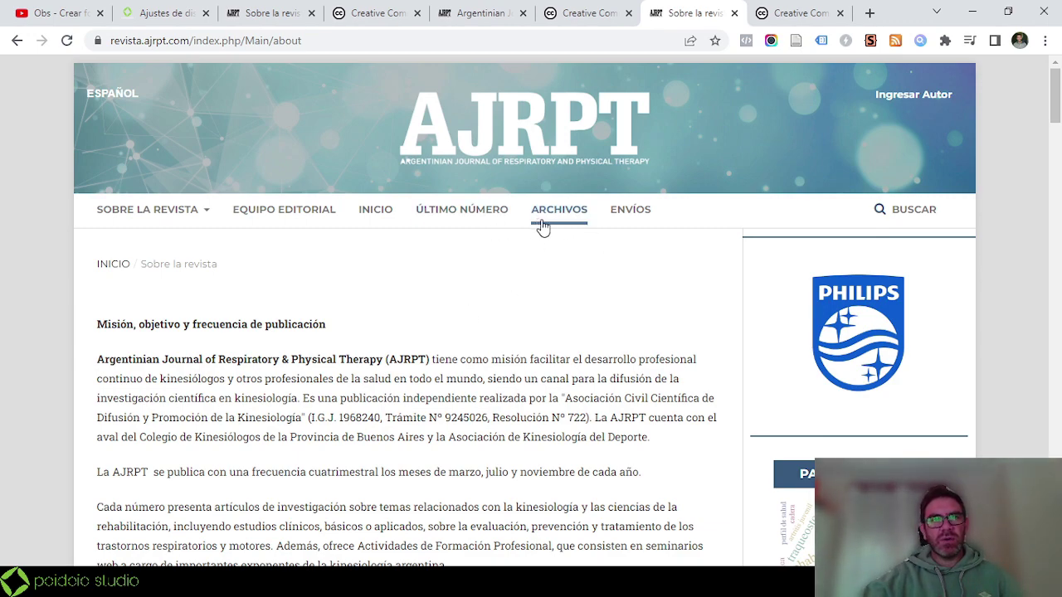
From the AJRPT home page, open the article on ankle dorsiflexion mobility and examine its copyright holder and licence notice
left_click(161, 10)
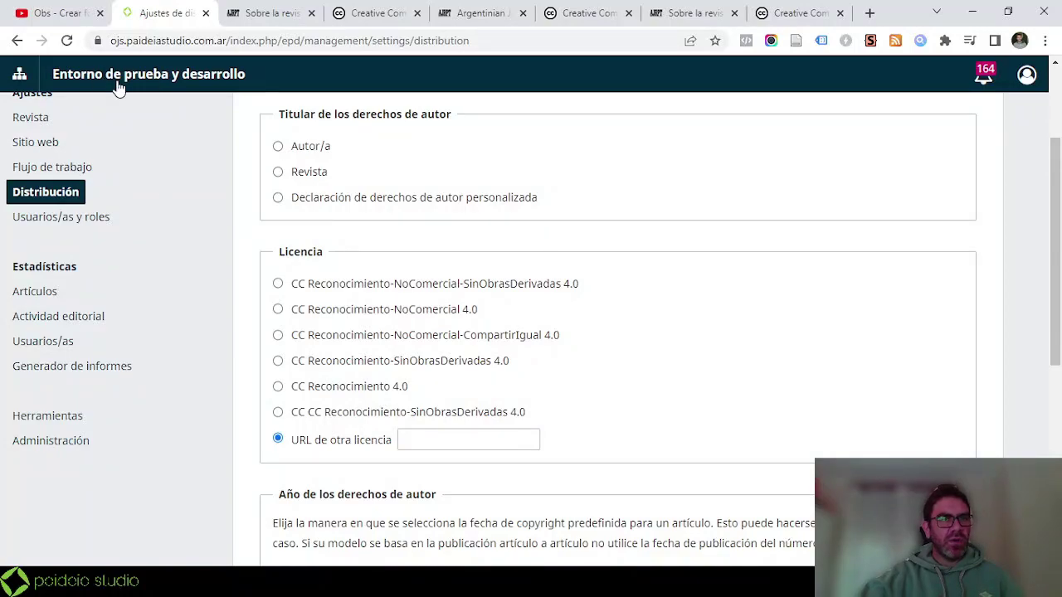
scroll(445, 399, "up", 2)
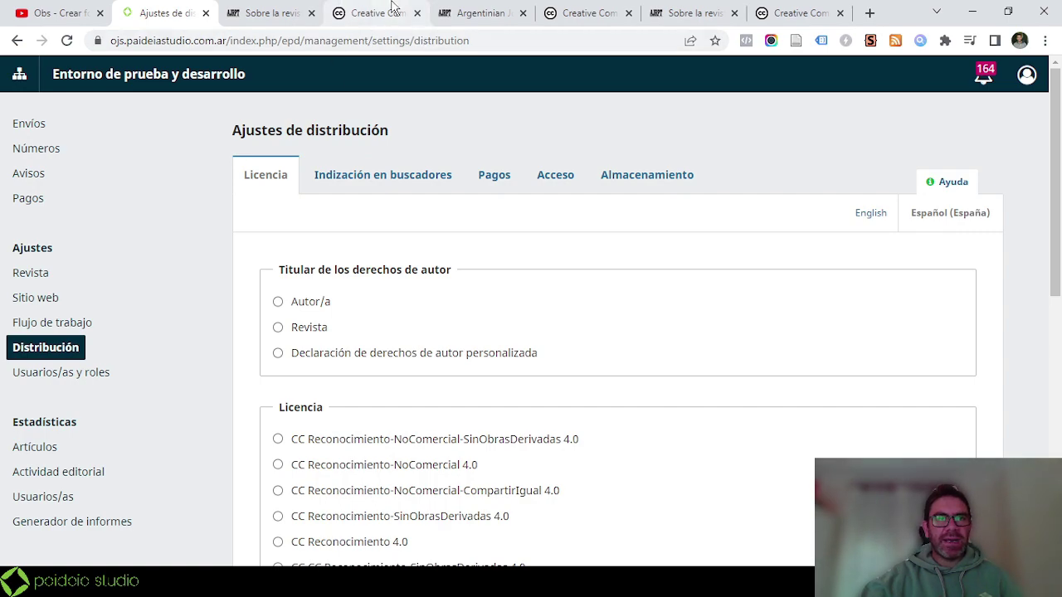
left_click(477, 13)
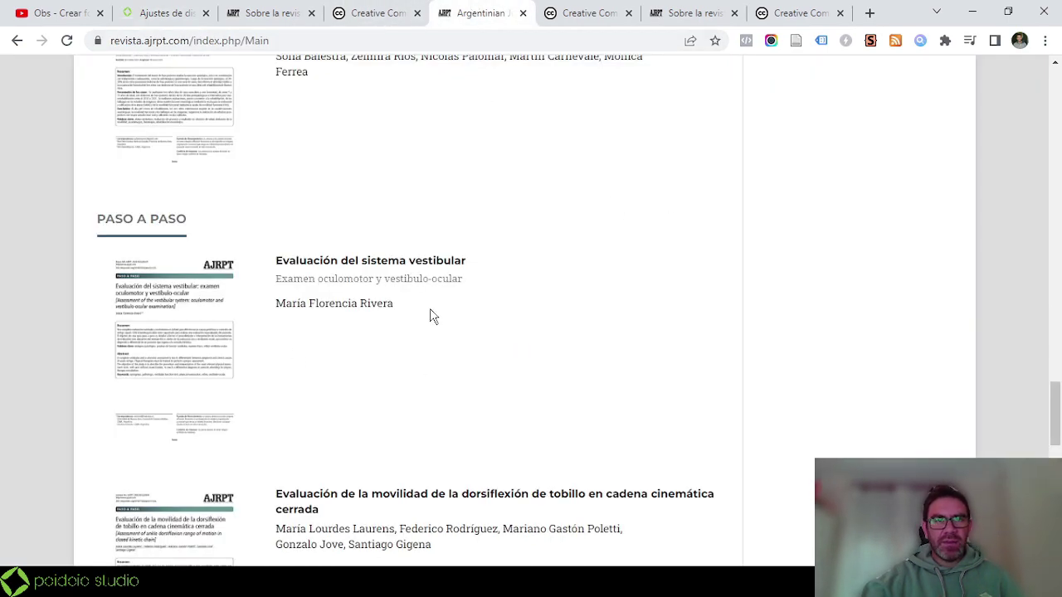
left_click(693, 12)
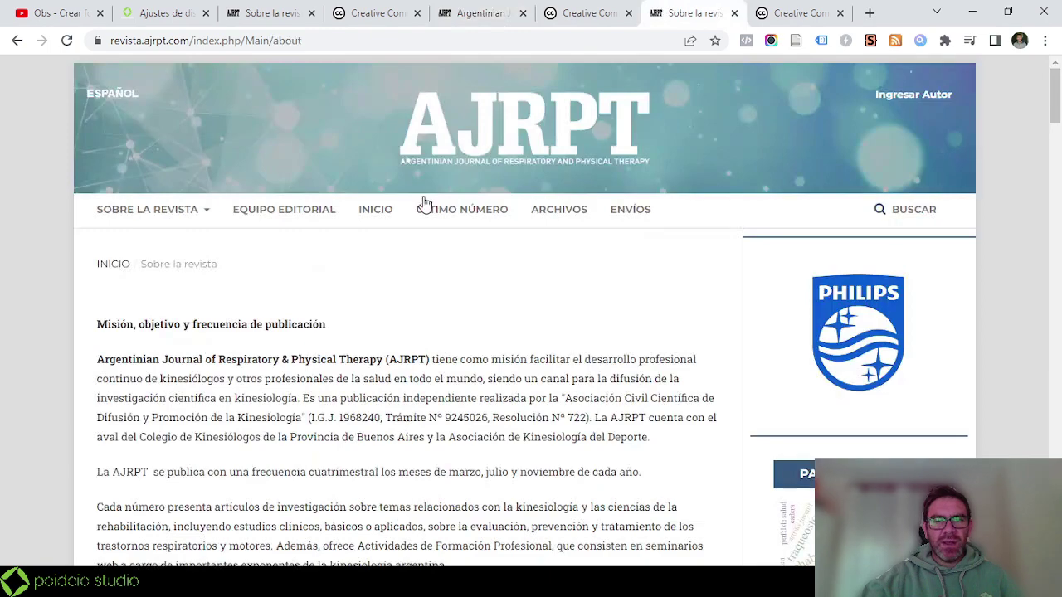
scroll(481, 302, "down", 4)
left_click(449, 12)
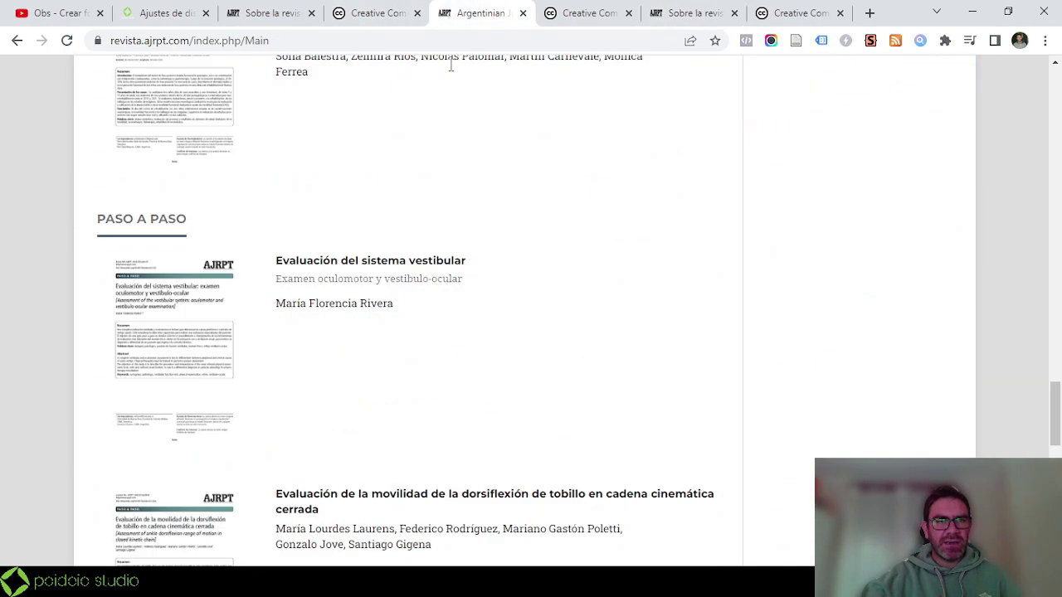
left_click(382, 492)
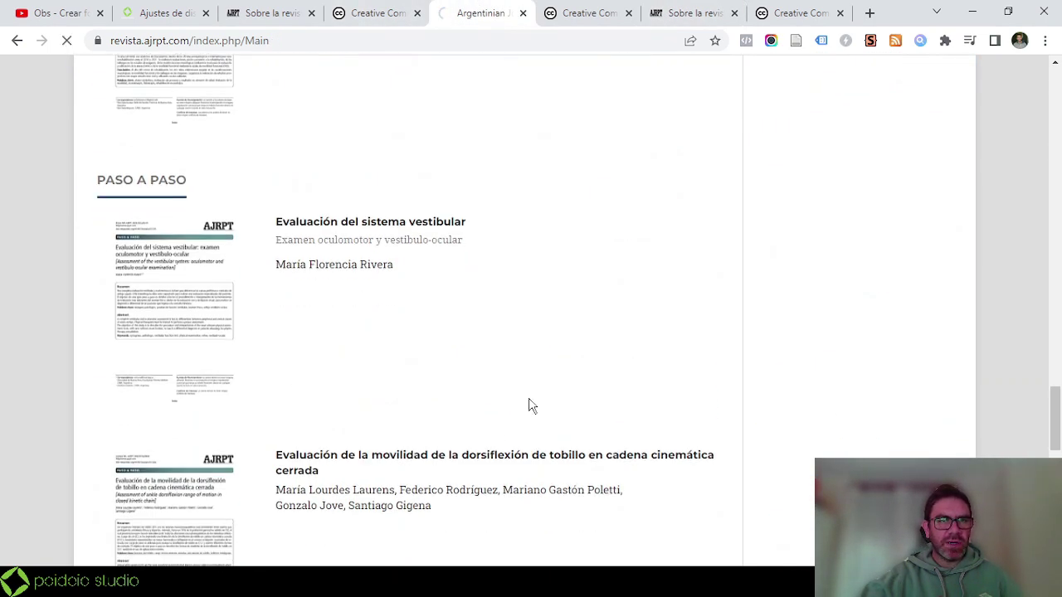
scroll(580, 382, "down", 2)
scroll(669, 316, "down", 8)
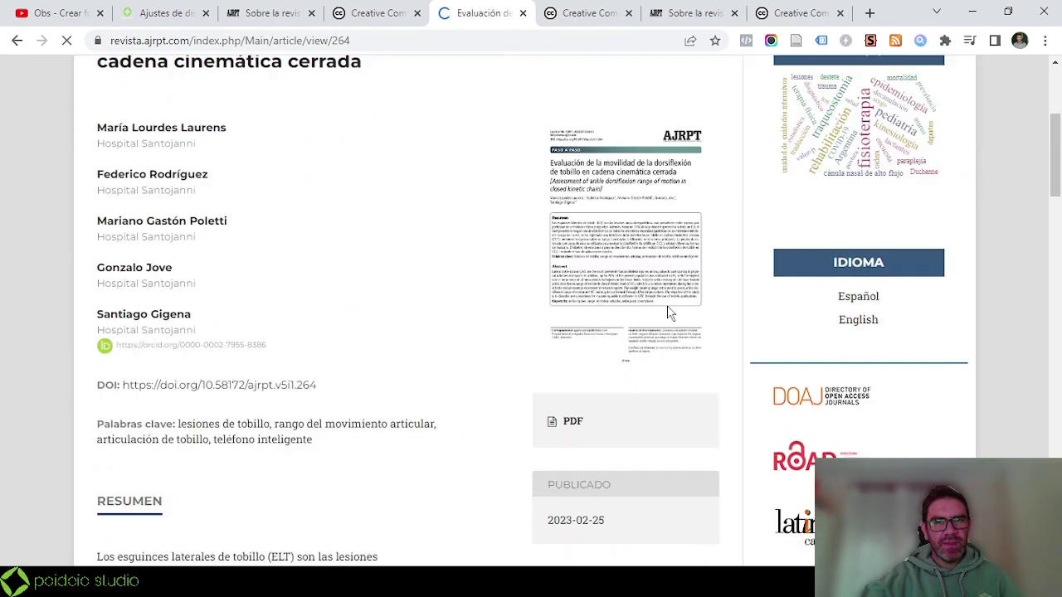
scroll(603, 307, "down", 7)
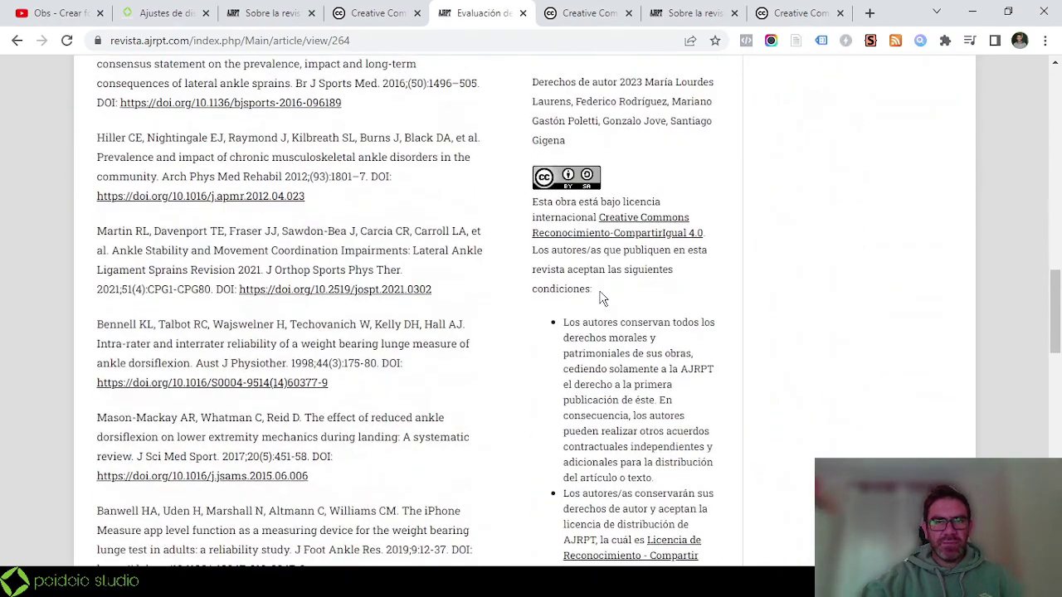
In the OJS distribution settings, set the copyright holder to Autor/a and the licence to CC Reconocimiento 4.0
left_click(163, 13)
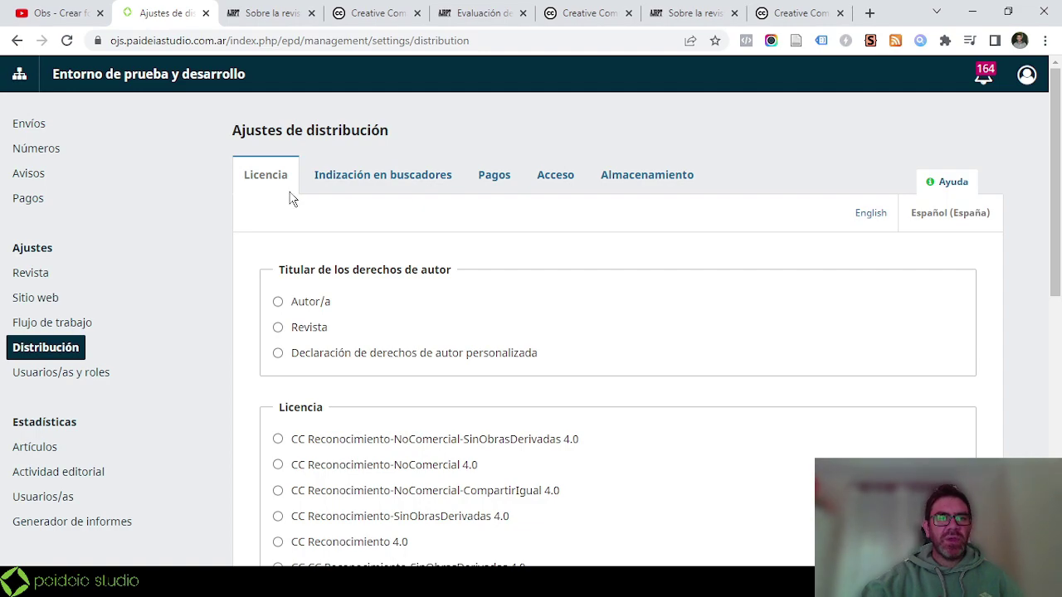
scroll(305, 214, "down", 1)
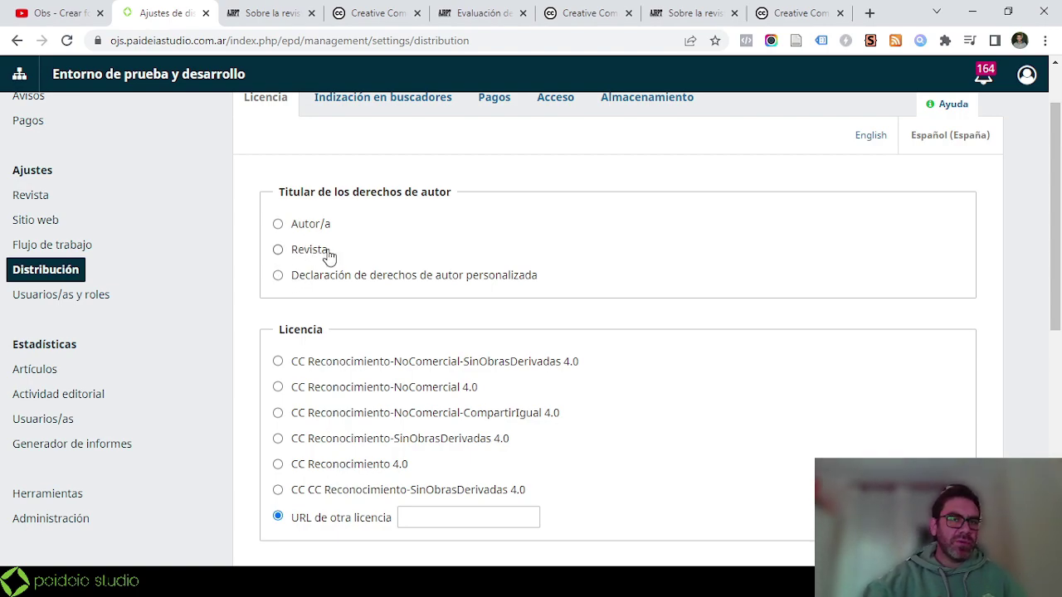
left_click(279, 226)
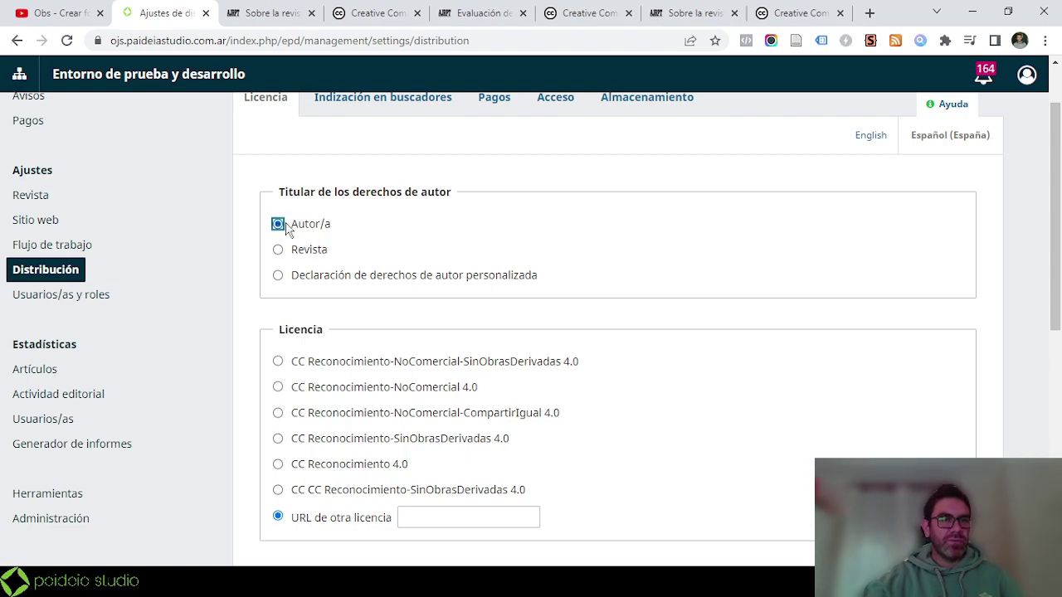
scroll(590, 268, "down", 2)
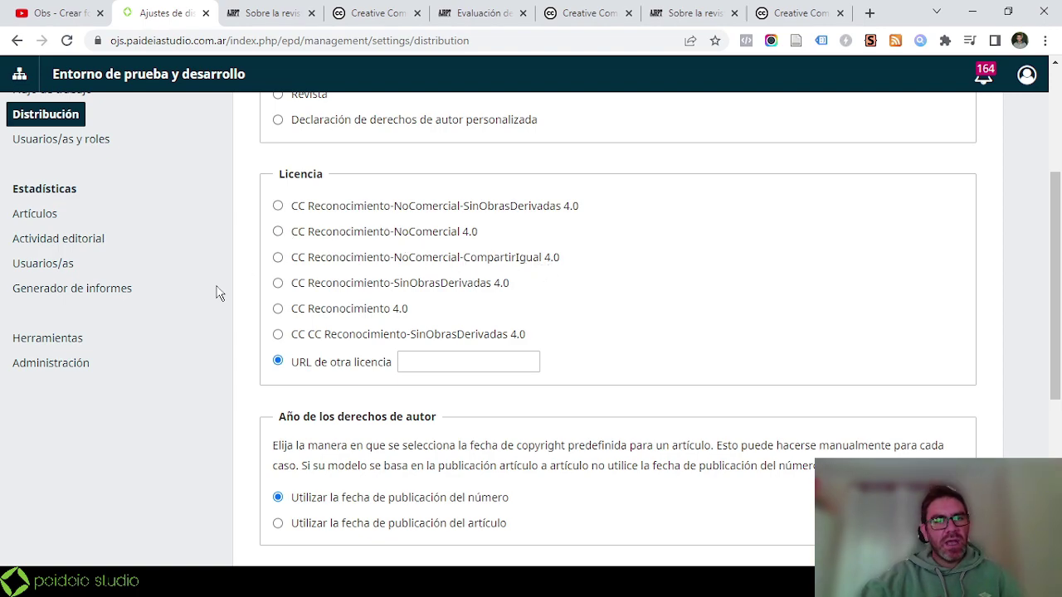
left_click(403, 363)
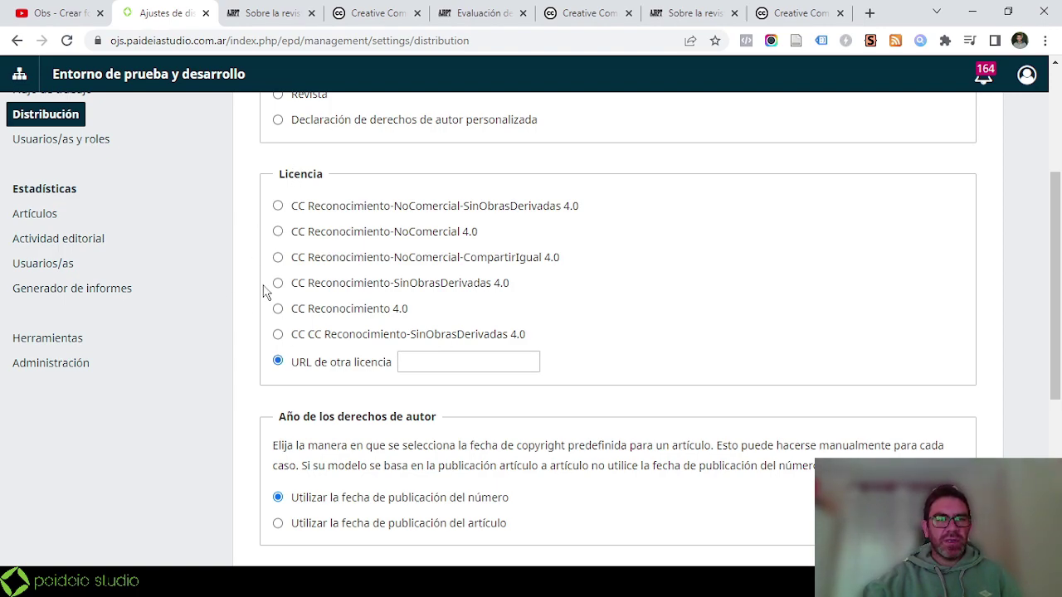
left_click(278, 309)
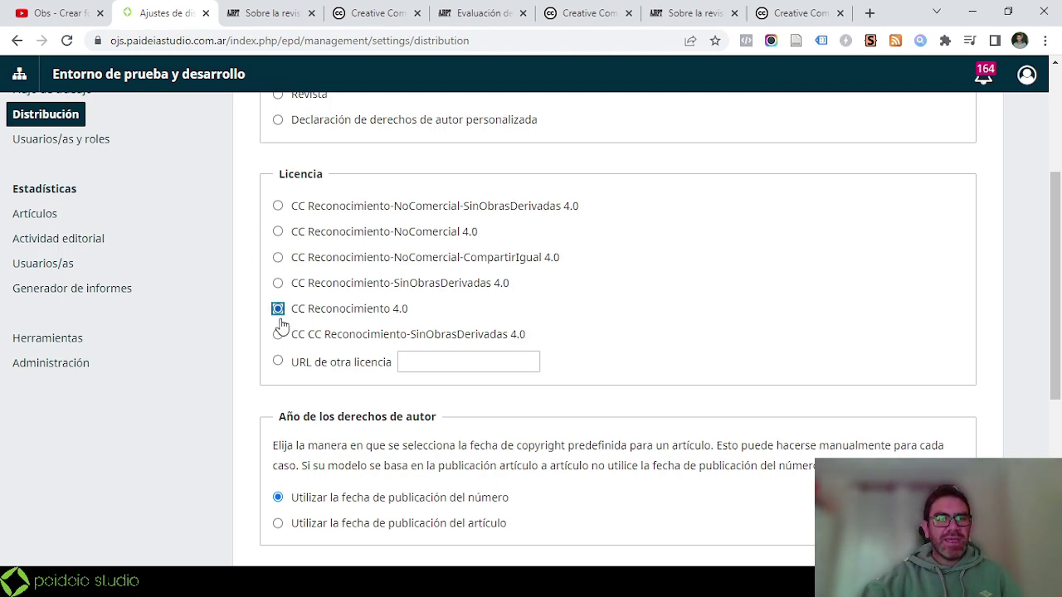
Compare the chosen licence with the AJRPT about page and the licence notice on the ankle dorsiflexion article
left_click(267, 12)
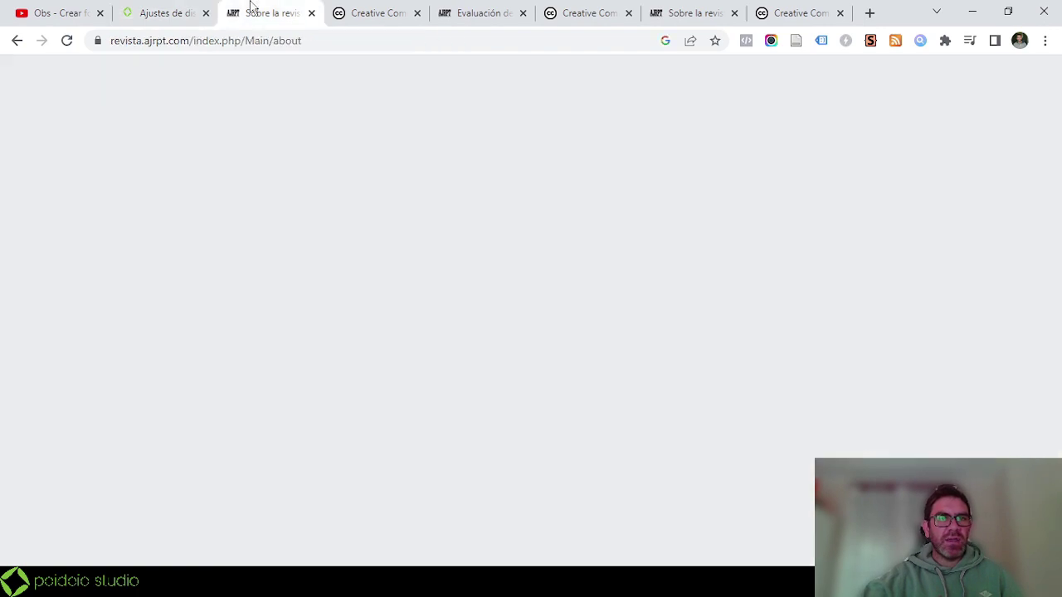
scroll(407, 263, "down", 6)
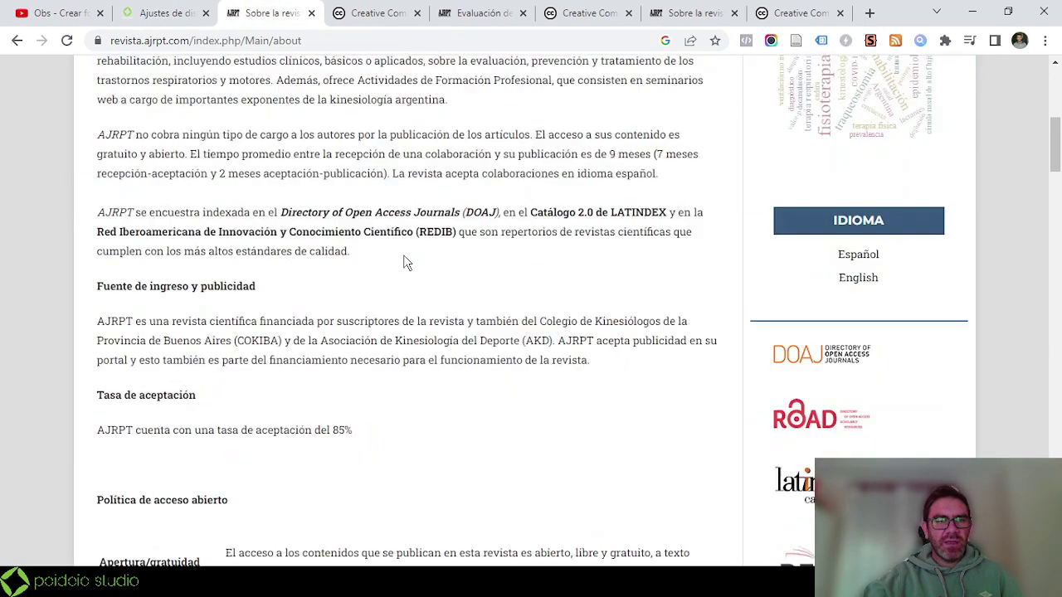
left_click(477, 13)
scroll(525, 320, "down", 1)
scroll(573, 181, "up", 2)
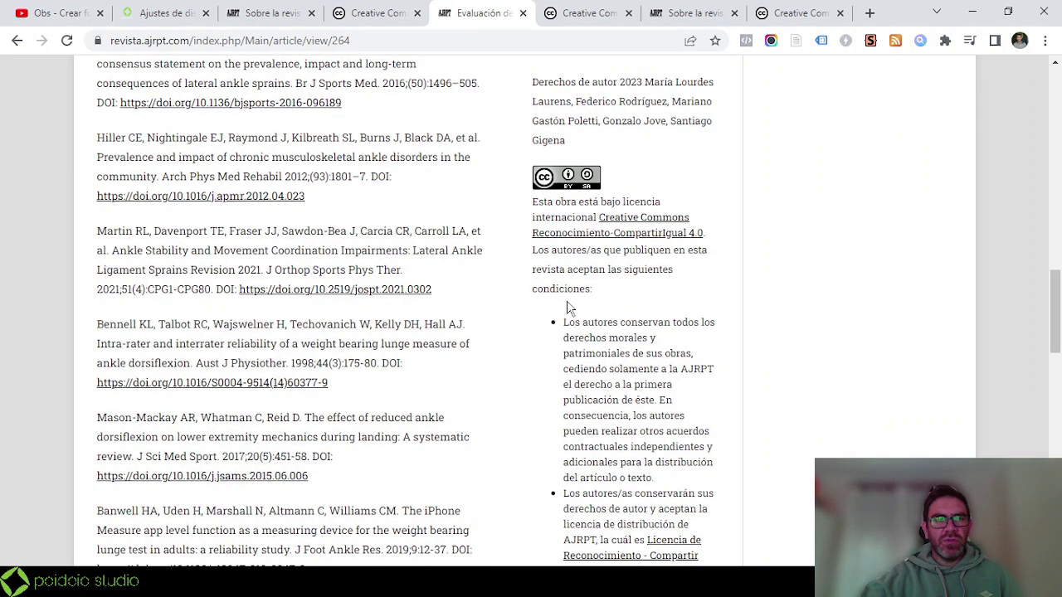
Back in the OJS licence settings, review the licence and copyright year options and place the cursor in the Términos de la licencia editor
left_click(162, 13)
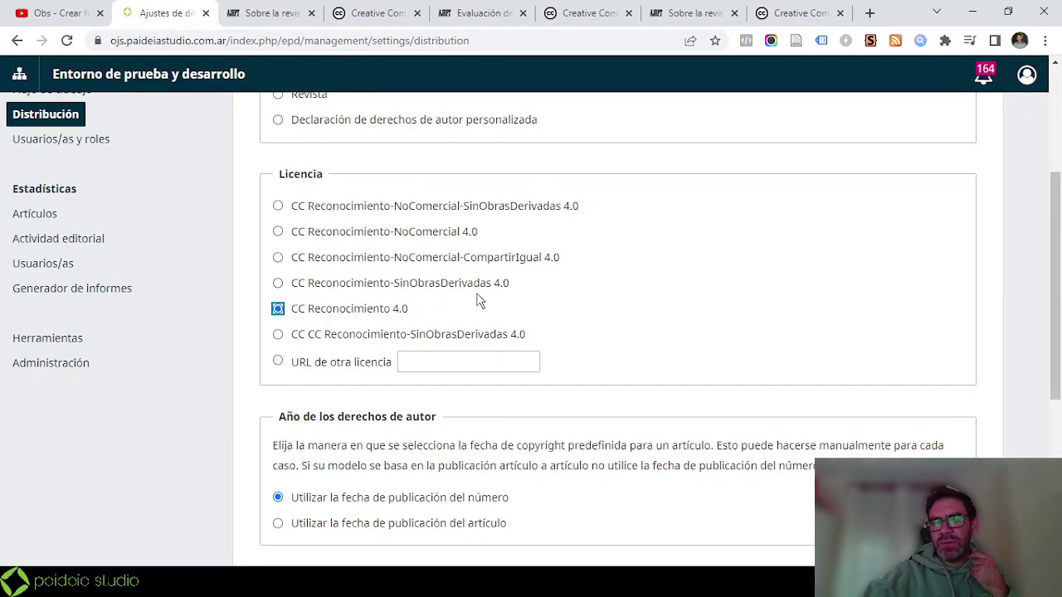
scroll(470, 358, "up", 1)
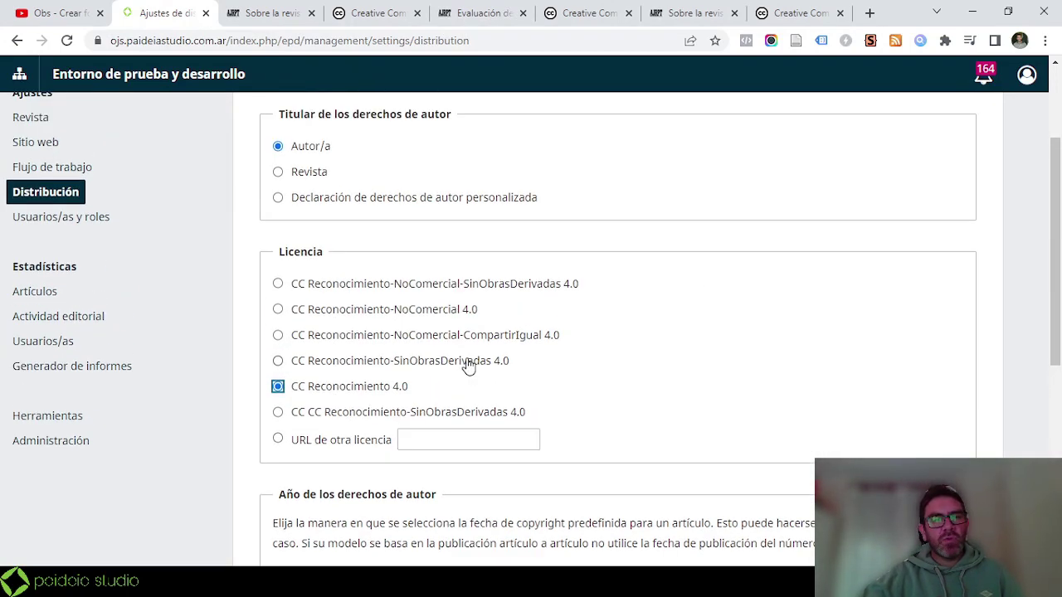
scroll(464, 369, "down", 4)
scroll(465, 369, "up", 2)
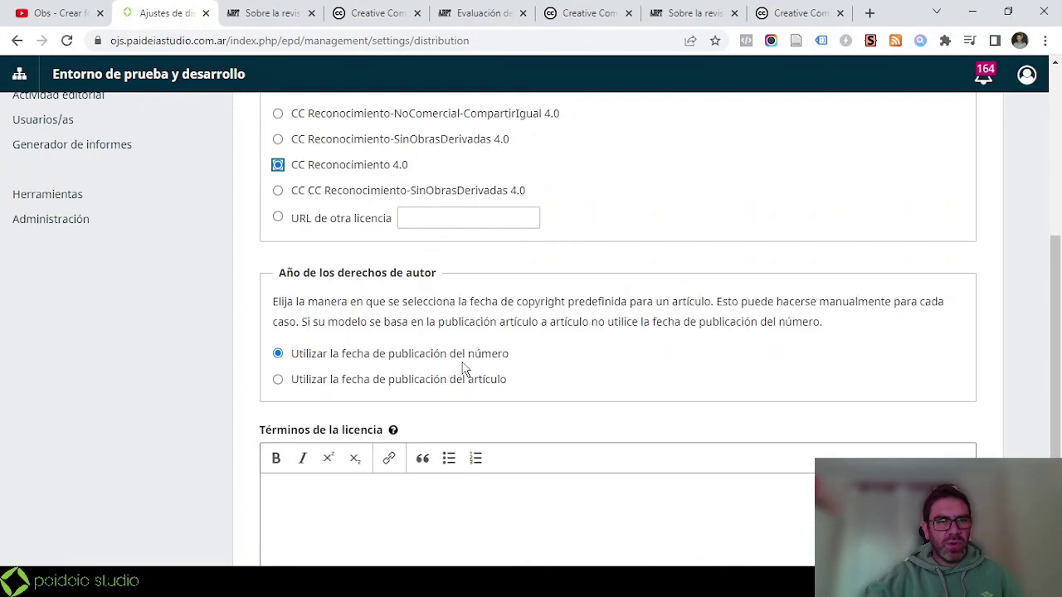
scroll(465, 369, "down", 1)
scroll(465, 370, "down", 2)
left_click(312, 334)
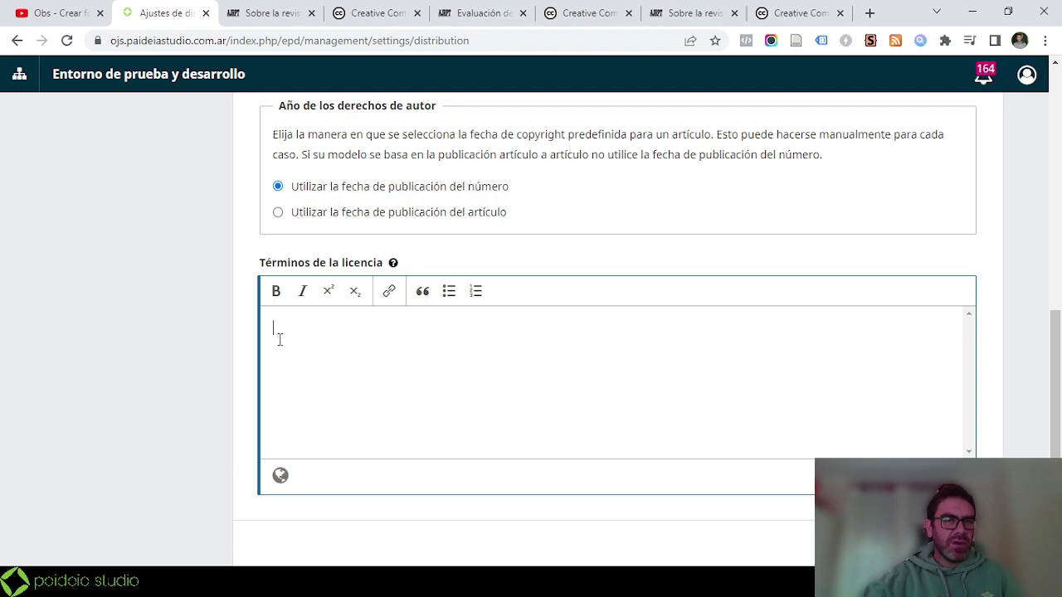
Highlight the author conditions in the ankle article's licence notice as an example, then return to the OJS Términos de la licencia field
left_click(452, 23)
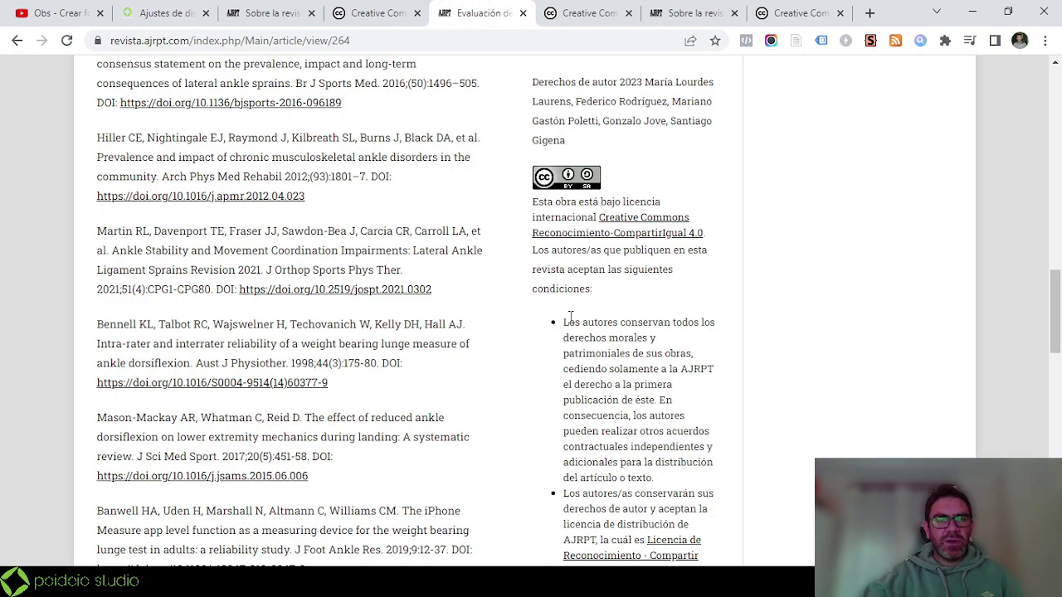
left_click_drag(565, 318, 674, 285)
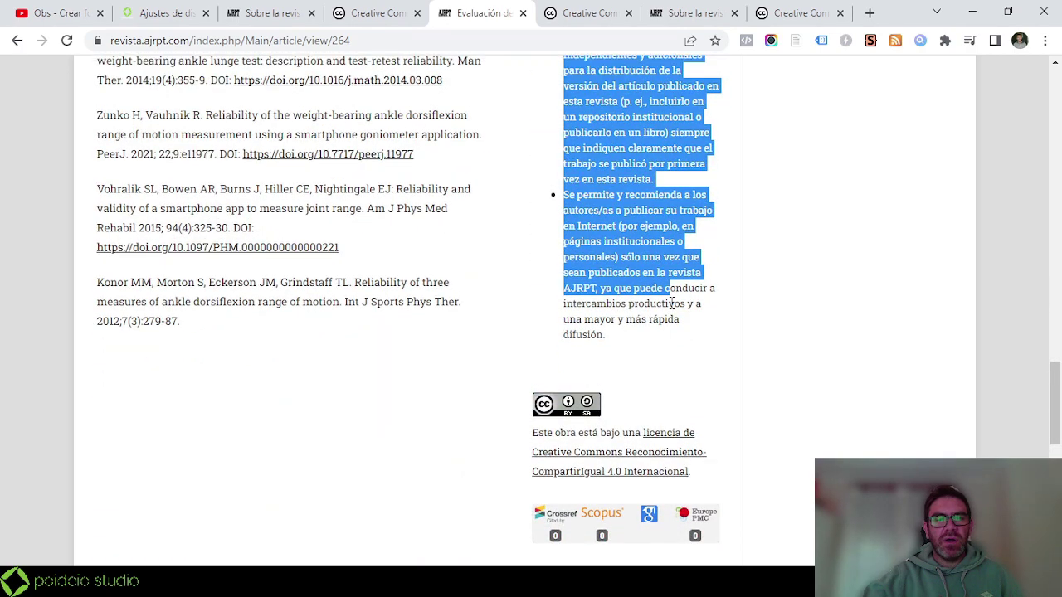
scroll(673, 295, "up", 6)
left_click(170, 13)
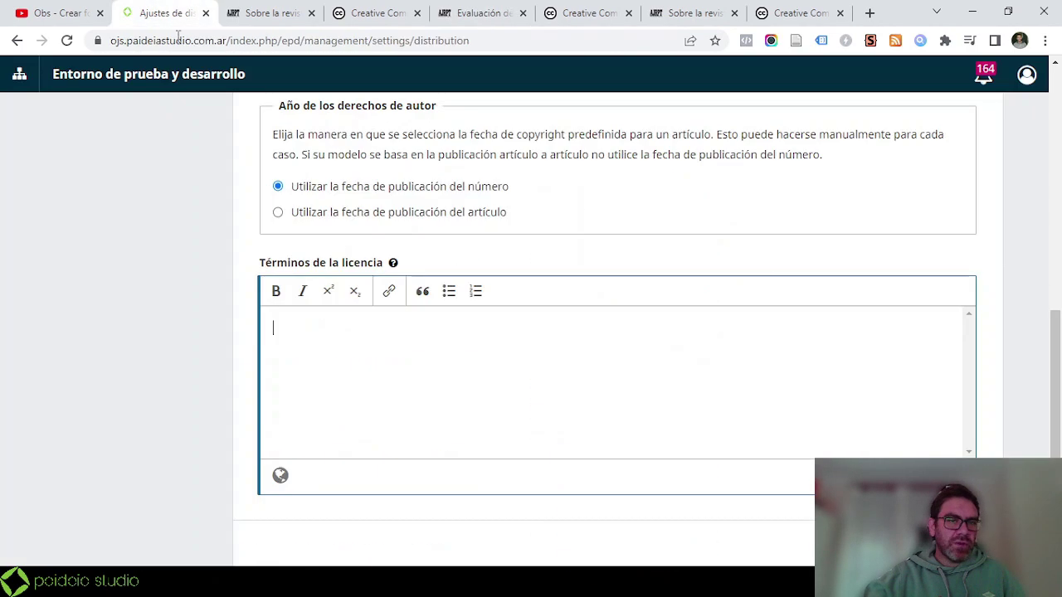
scroll(547, 291, "up", 3)
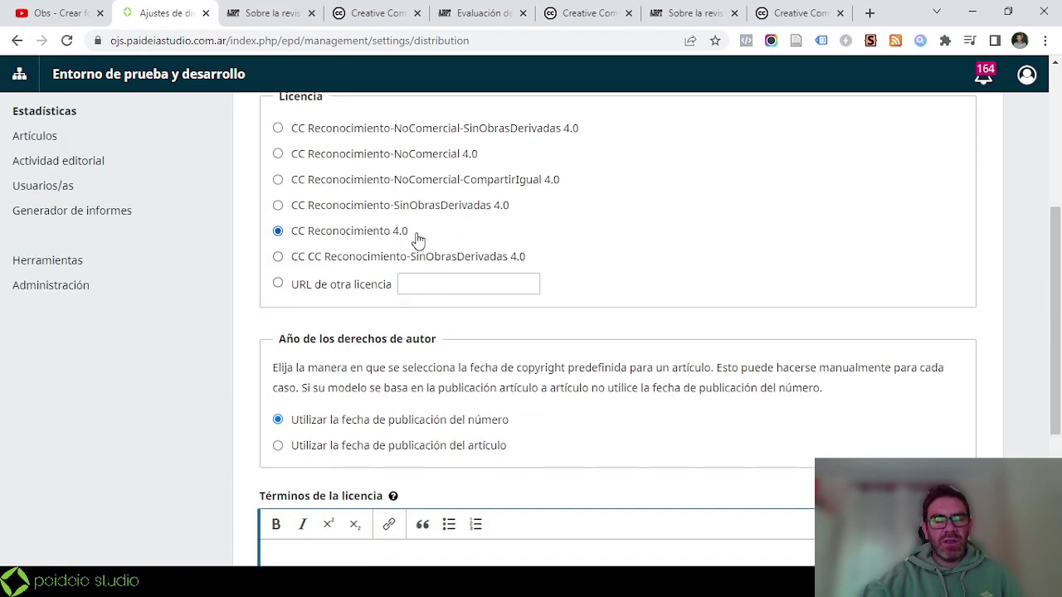
scroll(467, 348, "down", 2)
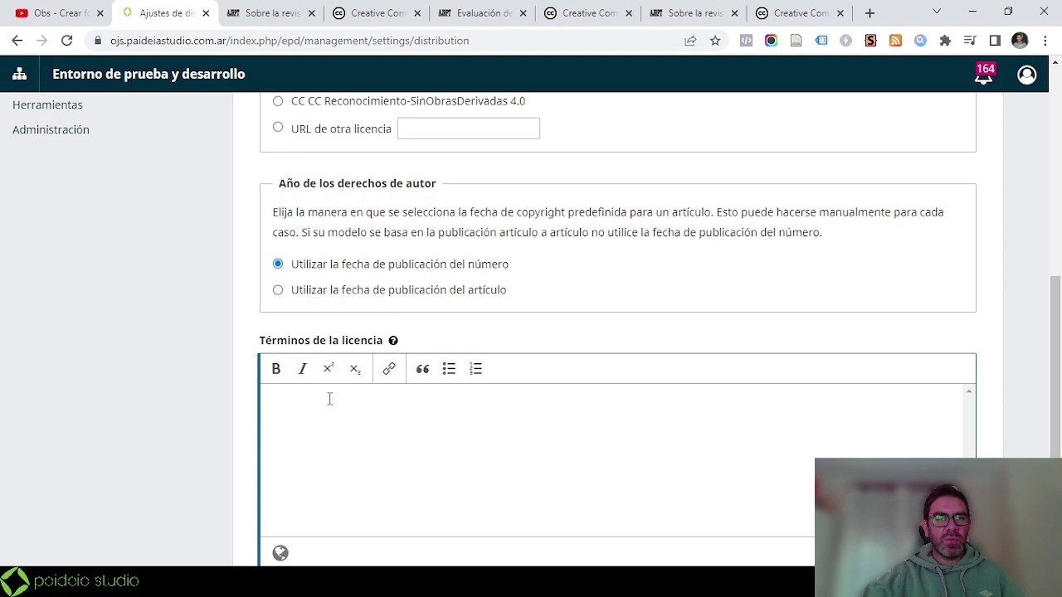
scroll(330, 389, "down", 1)
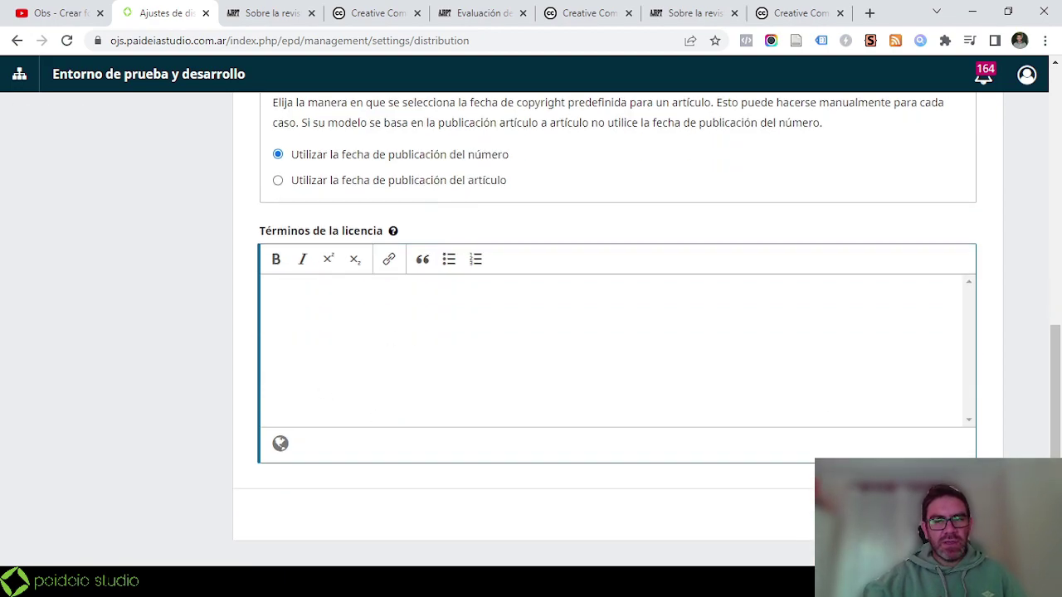
Leave the distribution settings and open the journal's Sitio web settings
scroll(418, 350, "up", 5)
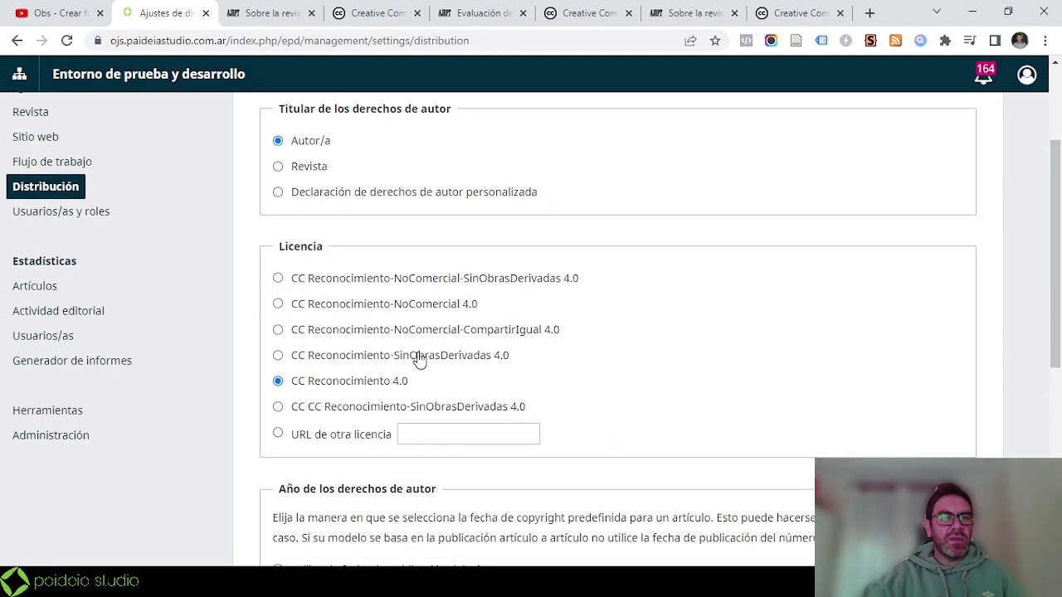
scroll(506, 309, "up", 1)
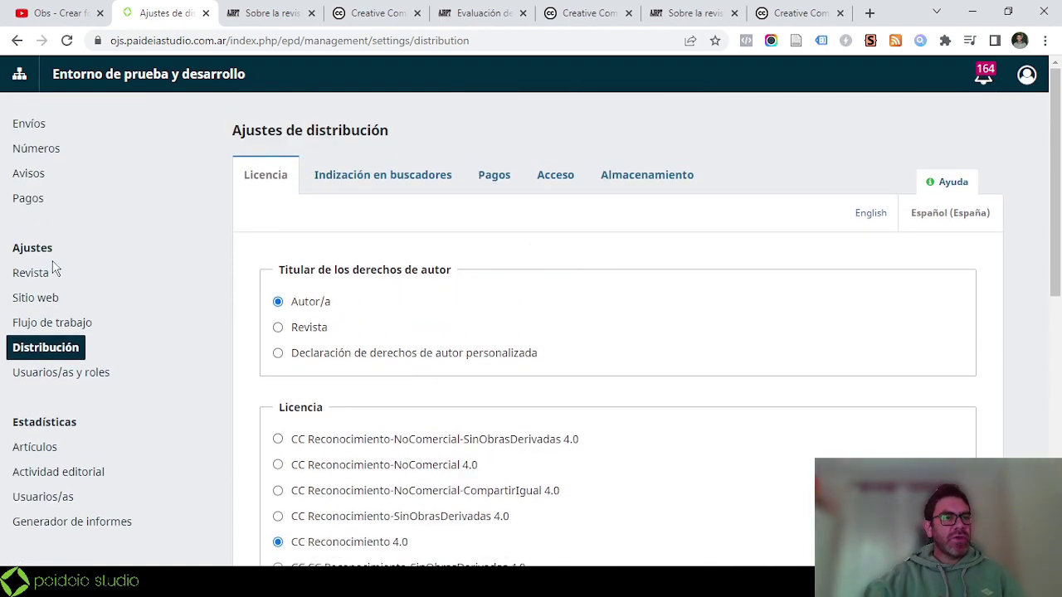
left_click(39, 301)
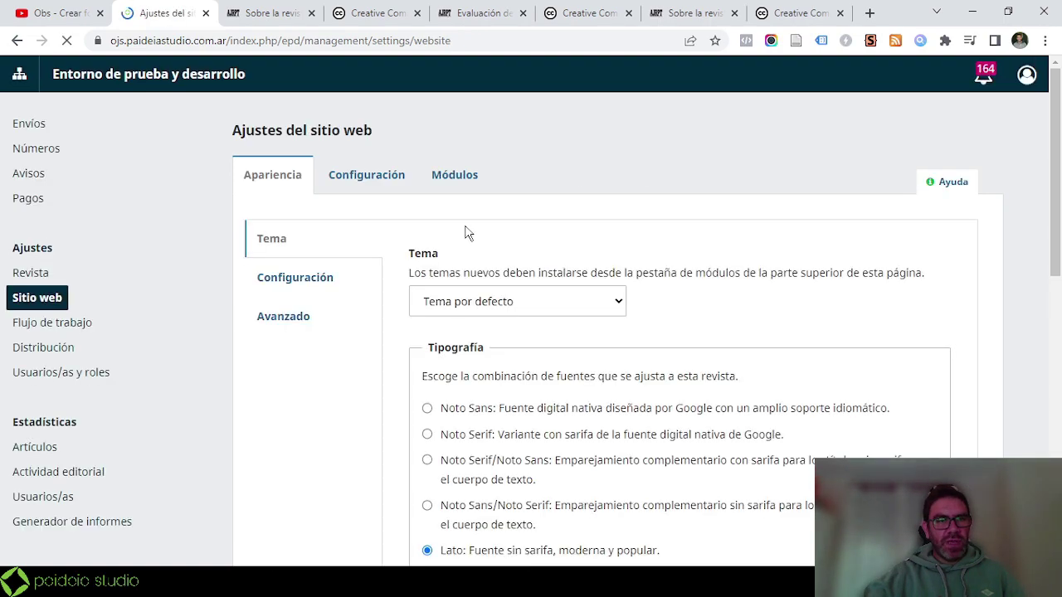
scroll(541, 398, "down", 6)
scroll(419, 328, "up", 7)
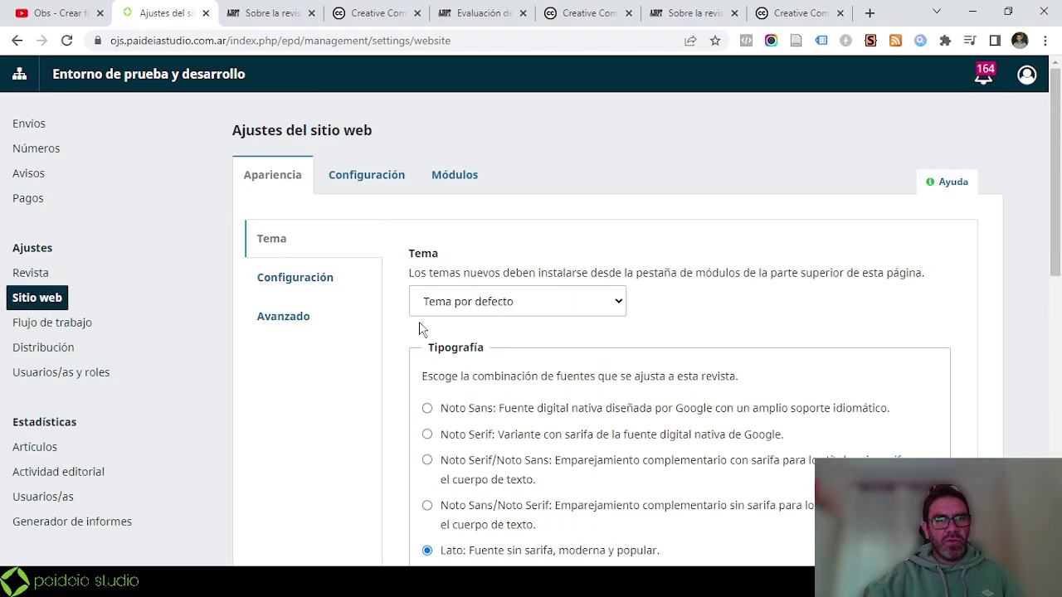
Open the Configuración section of the website appearance and locate the Pie de página editor, highlighting its label
left_click(297, 276)
scroll(672, 300, "down", 4)
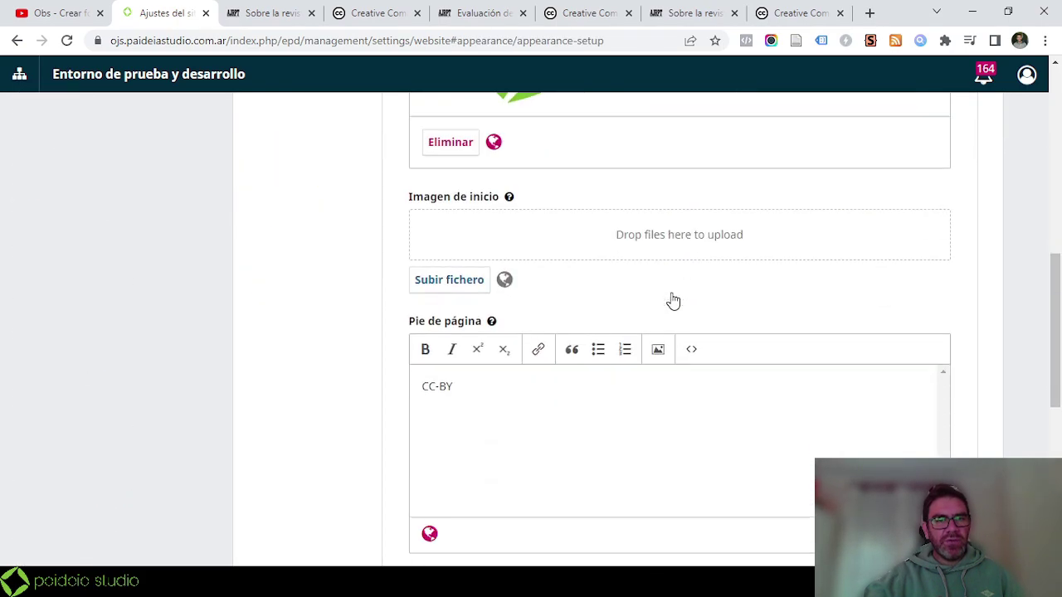
scroll(673, 300, "up", 5)
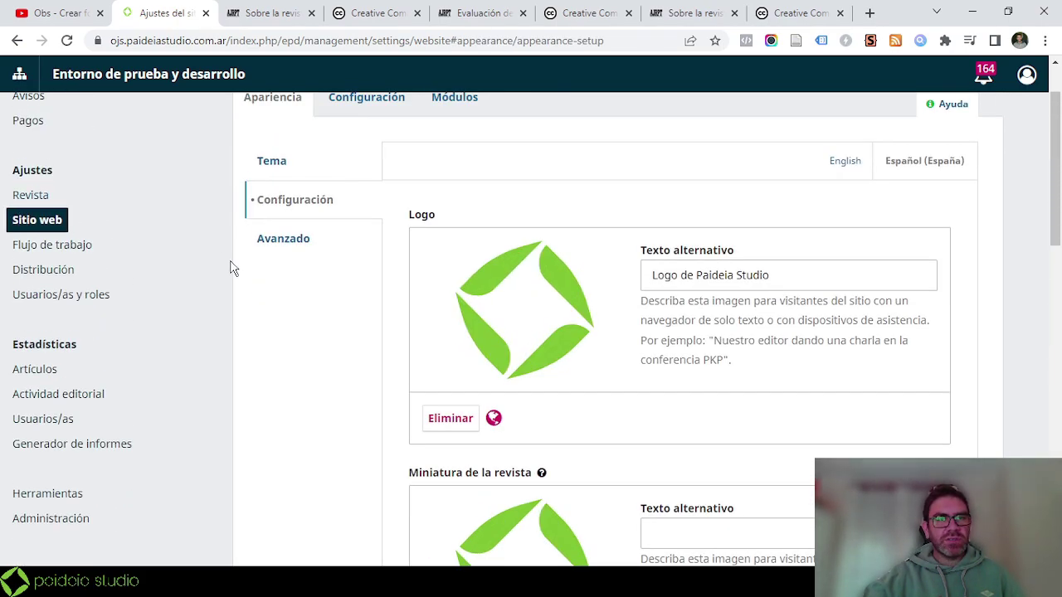
scroll(232, 268, "up", 1)
scroll(444, 318, "down", 10)
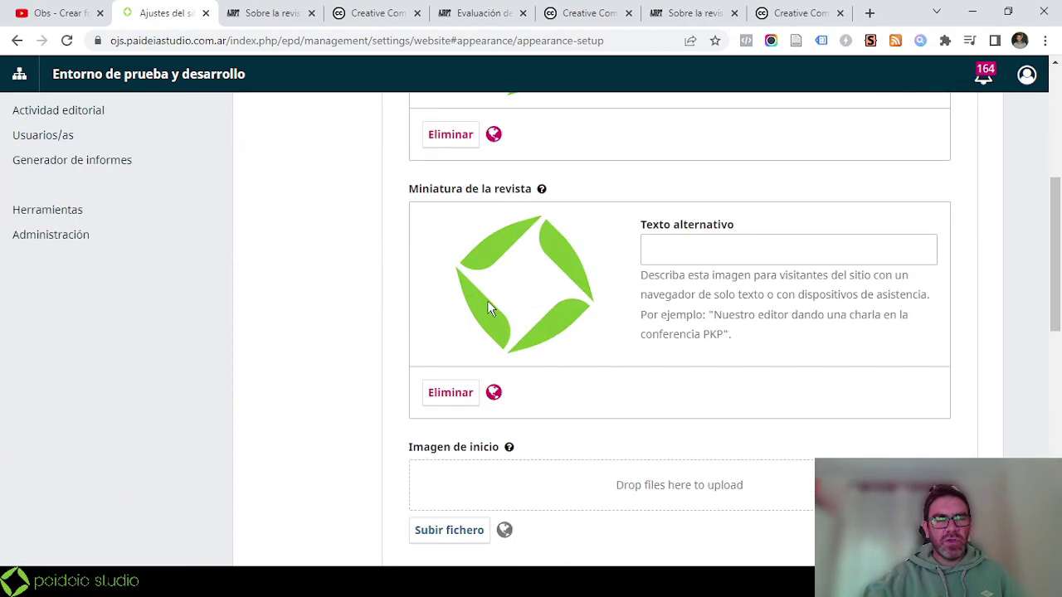
scroll(424, 160, "up", 1)
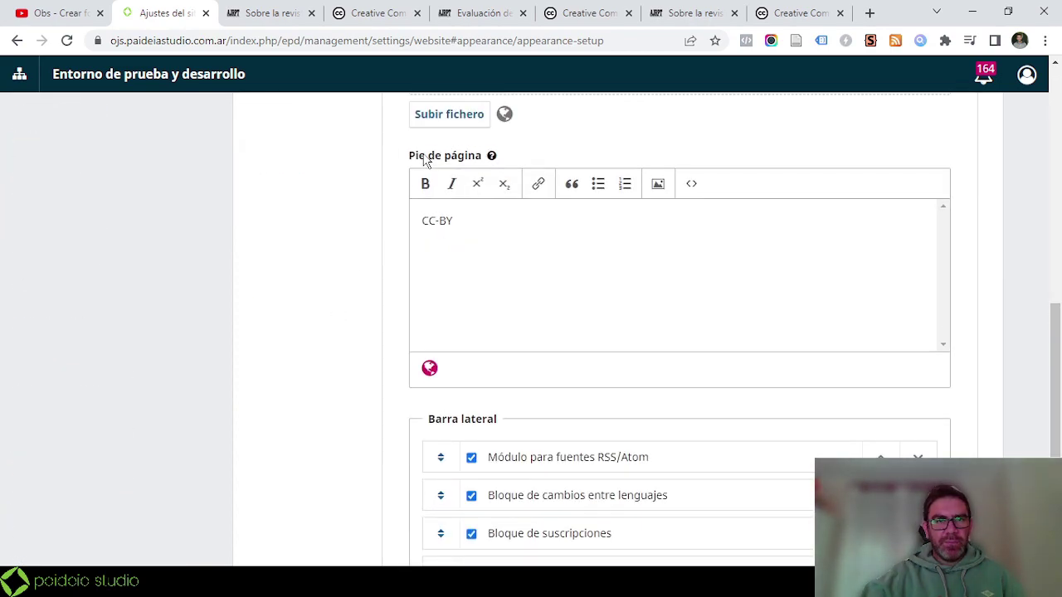
left_click_drag(401, 158, 490, 158)
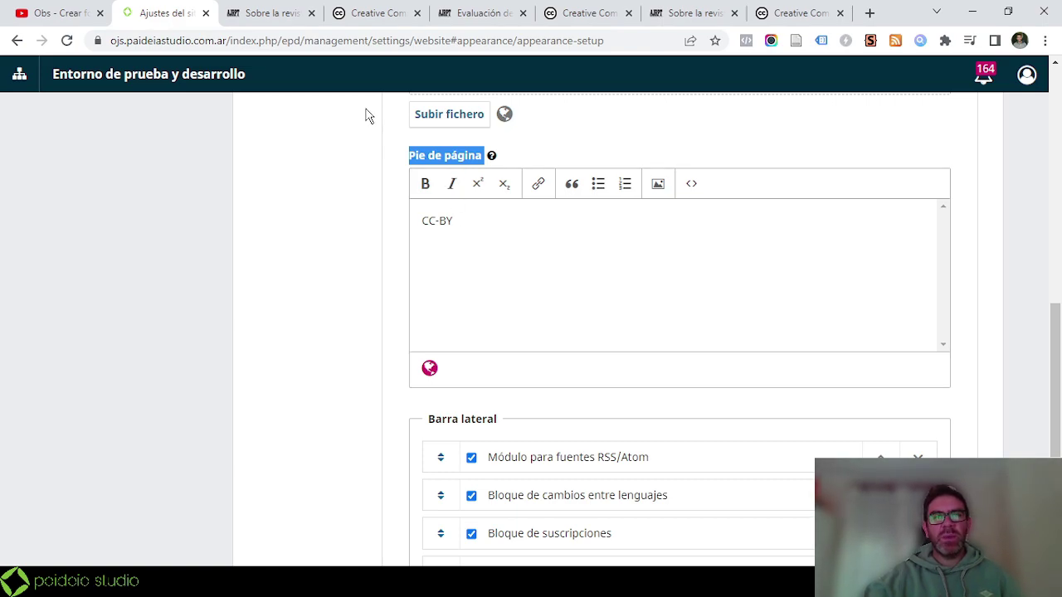
Switch to the Creative Commons BY-SA 4.0 page, close the donation banner and examine the licence's permissions, terms and notices
left_click(572, 13)
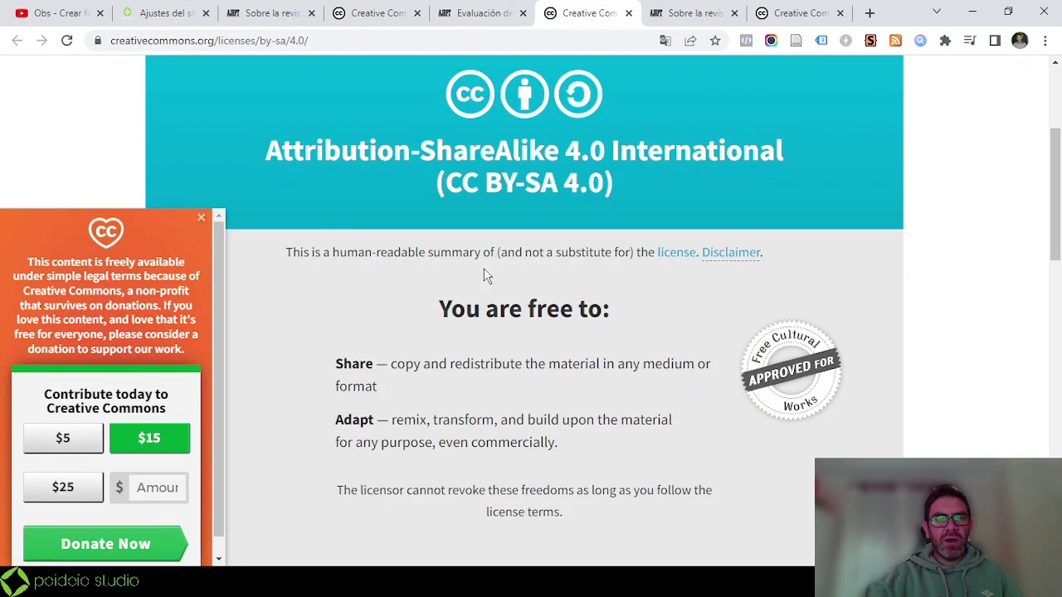
scroll(402, 260, "down", 2)
scroll(568, 241, "down", 7)
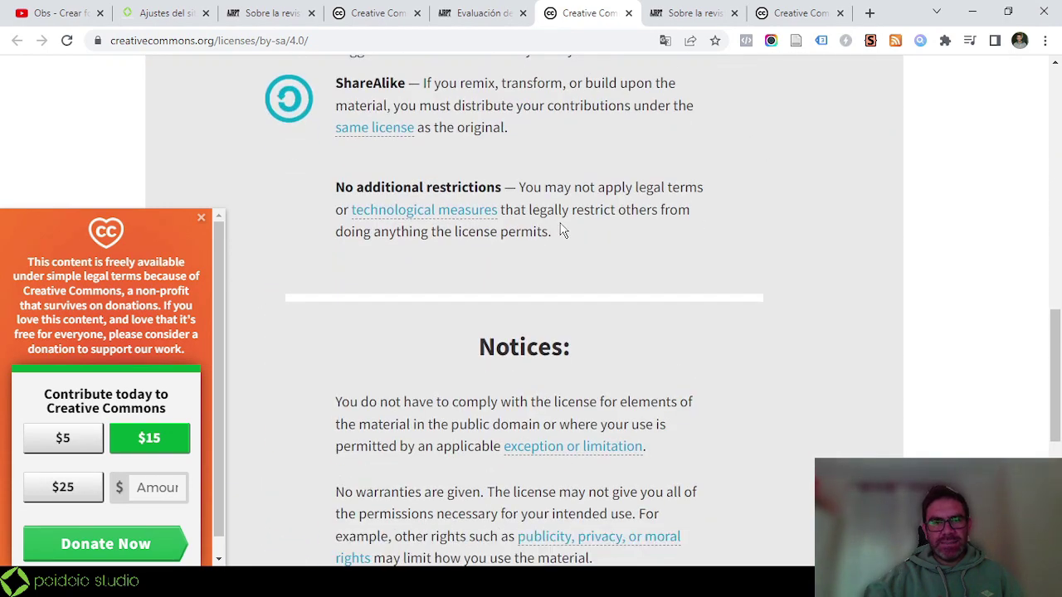
scroll(716, 247, "down", 1)
scroll(761, 261, "up", 6)
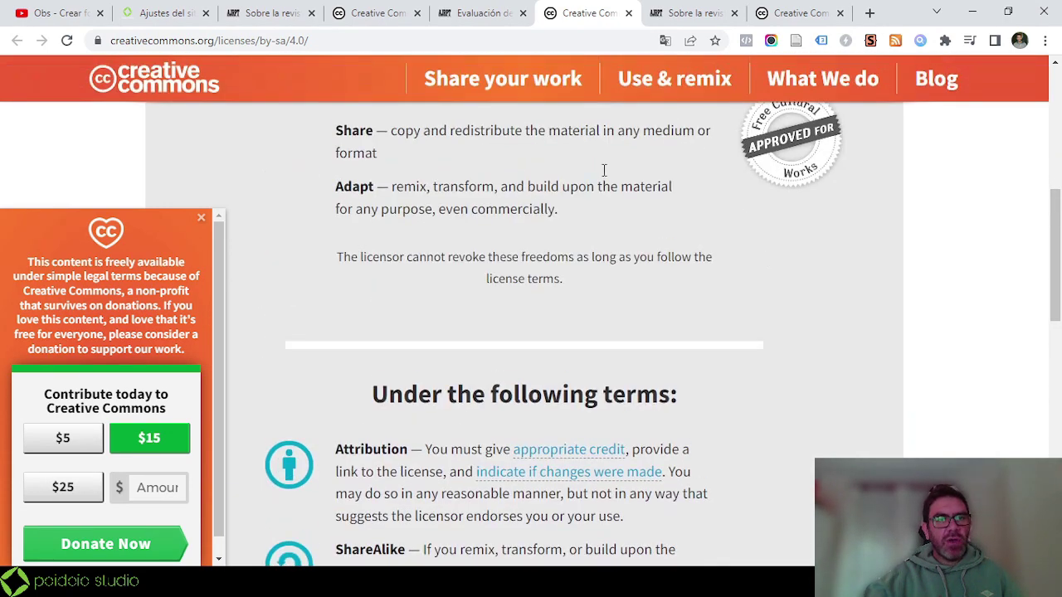
left_click(202, 220)
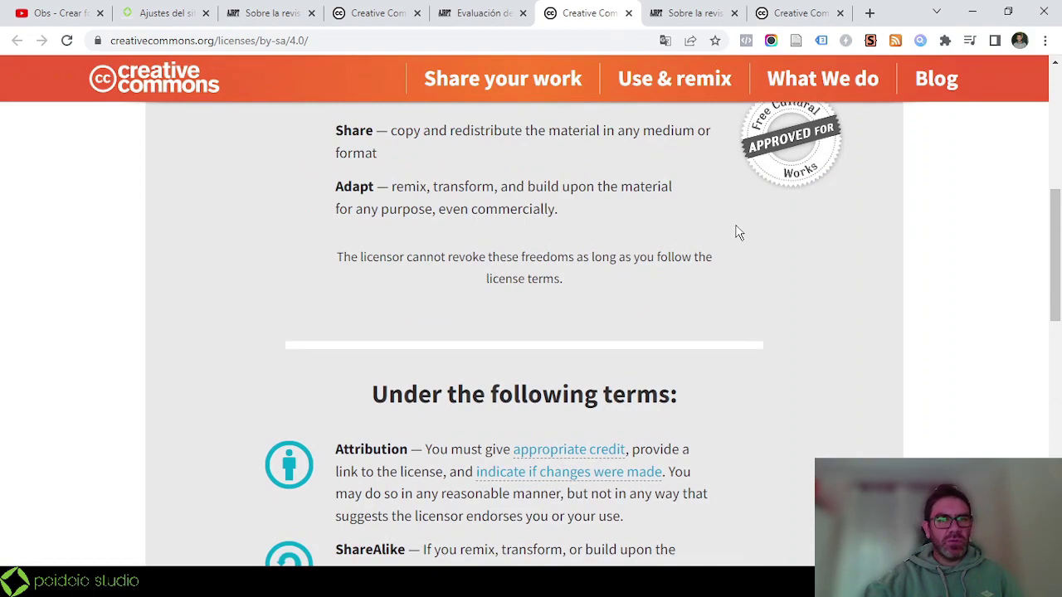
scroll(697, 240, "up", 4)
scroll(624, 247, "down", 4)
scroll(624, 247, "down", 12)
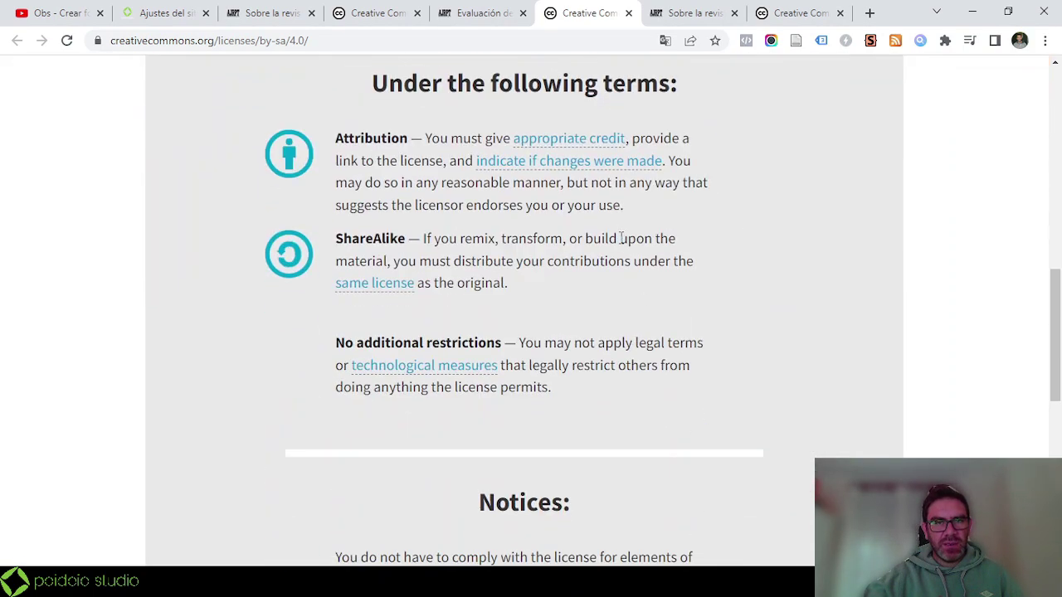
scroll(451, 218, "up", 12)
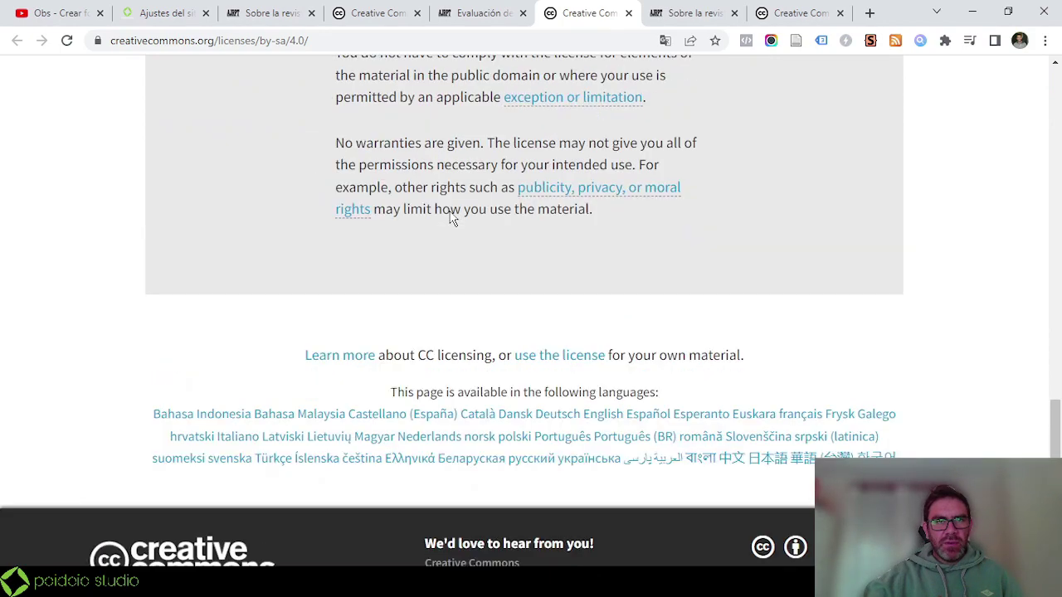
scroll(214, 228, "up", 3)
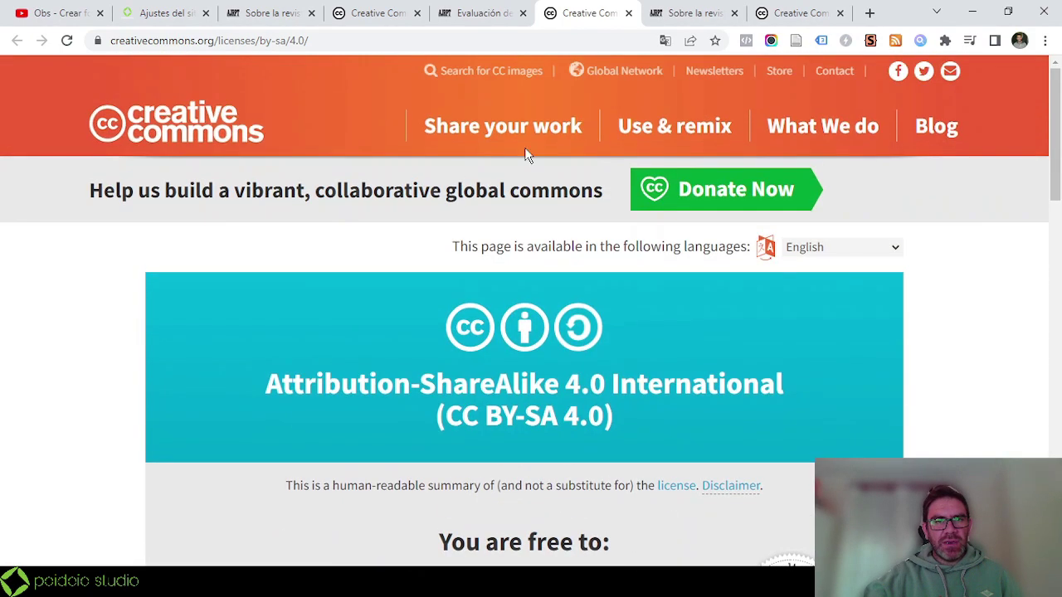
Open the option to use the BY-SA 4.0 licence for own material and choose the compact BY-SA button style
scroll(273, 220, "down", 2)
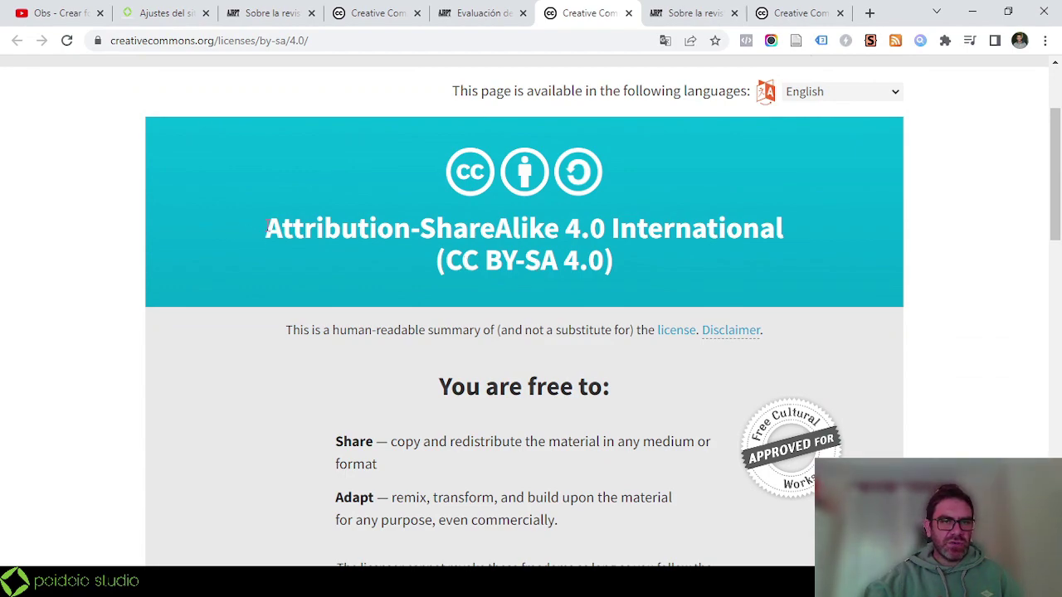
left_click_drag(276, 231, 578, 223)
scroll(527, 304, "down", 8)
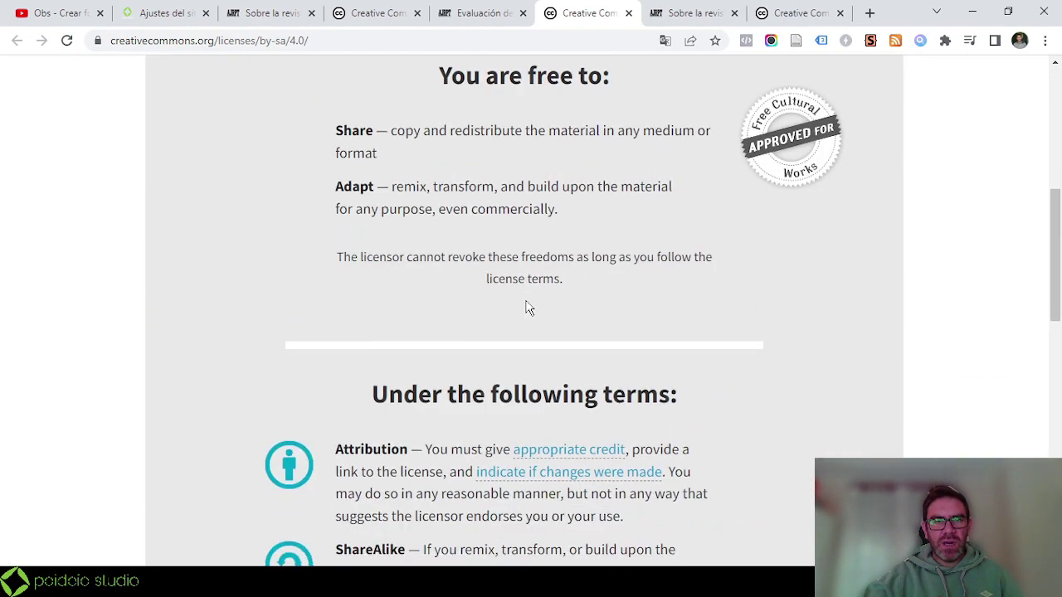
scroll(524, 299, "down", 6)
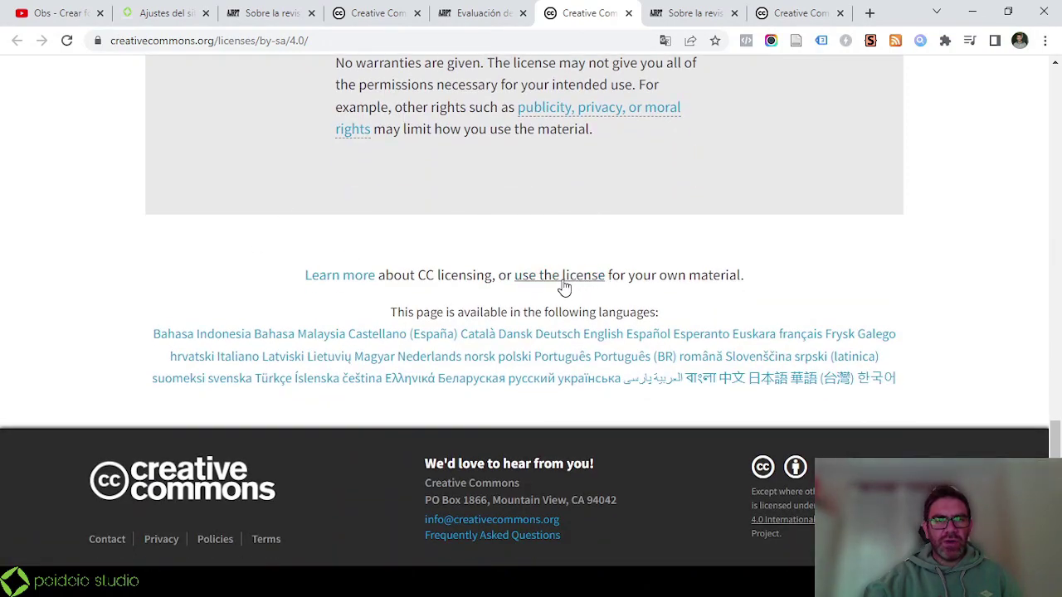
left_click(563, 285)
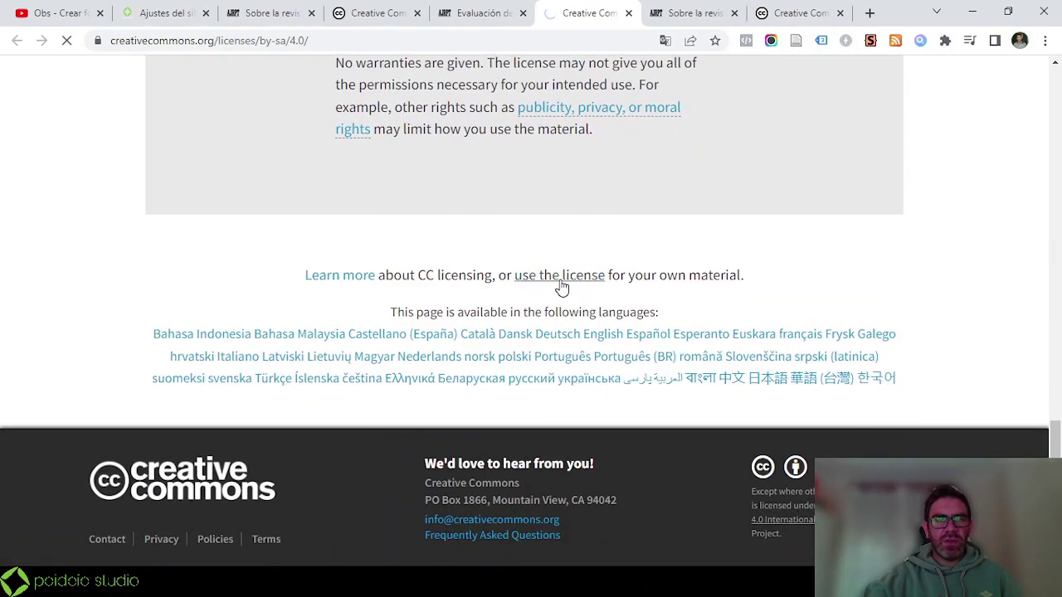
scroll(639, 248, "down", 2)
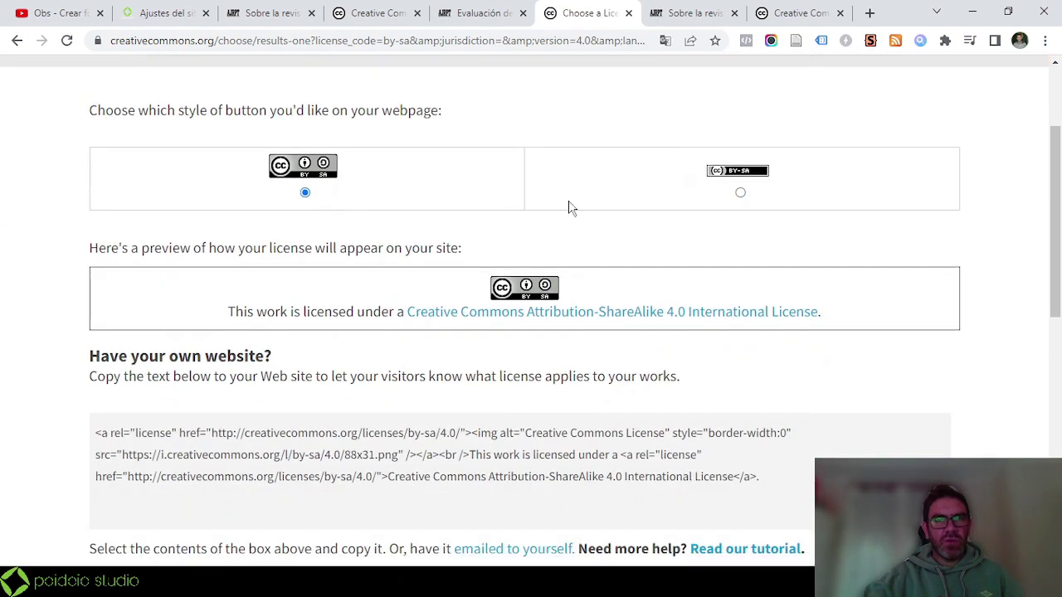
left_click(740, 193)
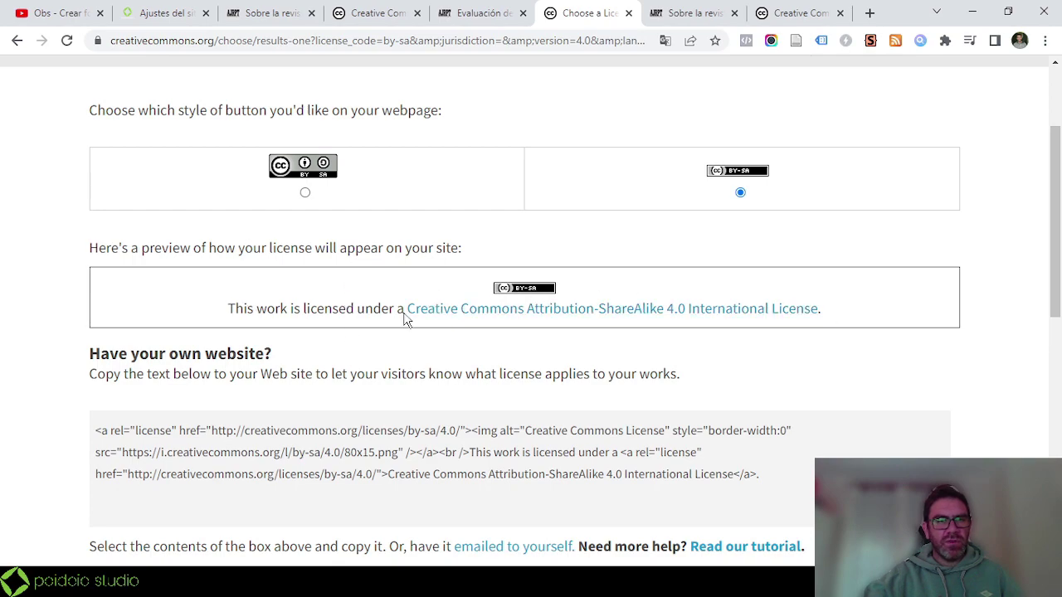
Copy the complete HTML code generated for the Creative Commons Attribution-ShareAlike 4.0 licence notice
scroll(382, 309, "down", 2)
left_click_drag(96, 275, 787, 320)
key("ctrl+c")
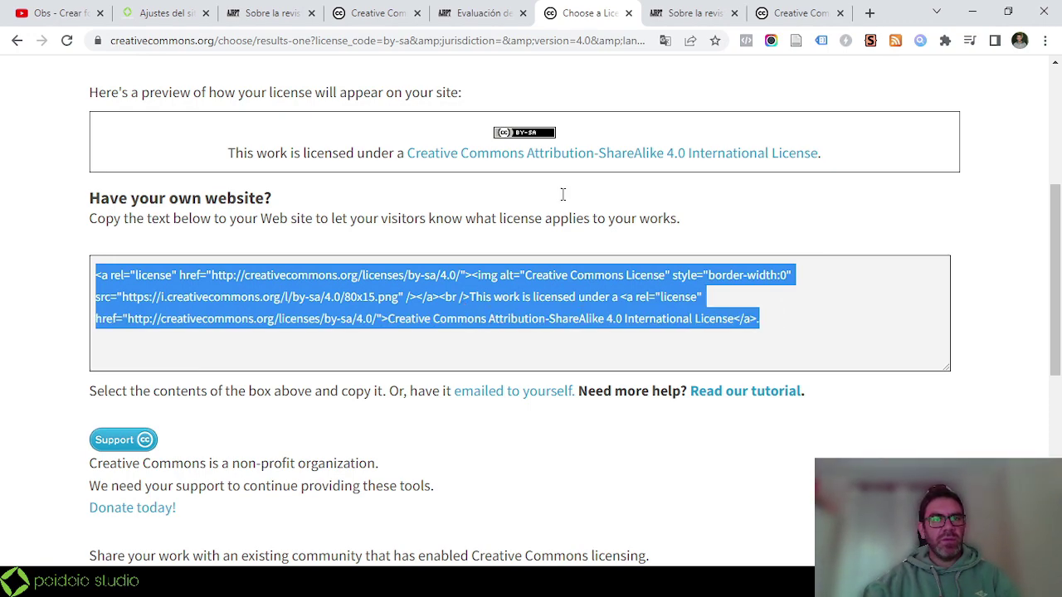
In OJS, replace the Pie de página source code with the copied BY-SA 4.0 licence HTML and save the appearance settings
left_click(172, 11)
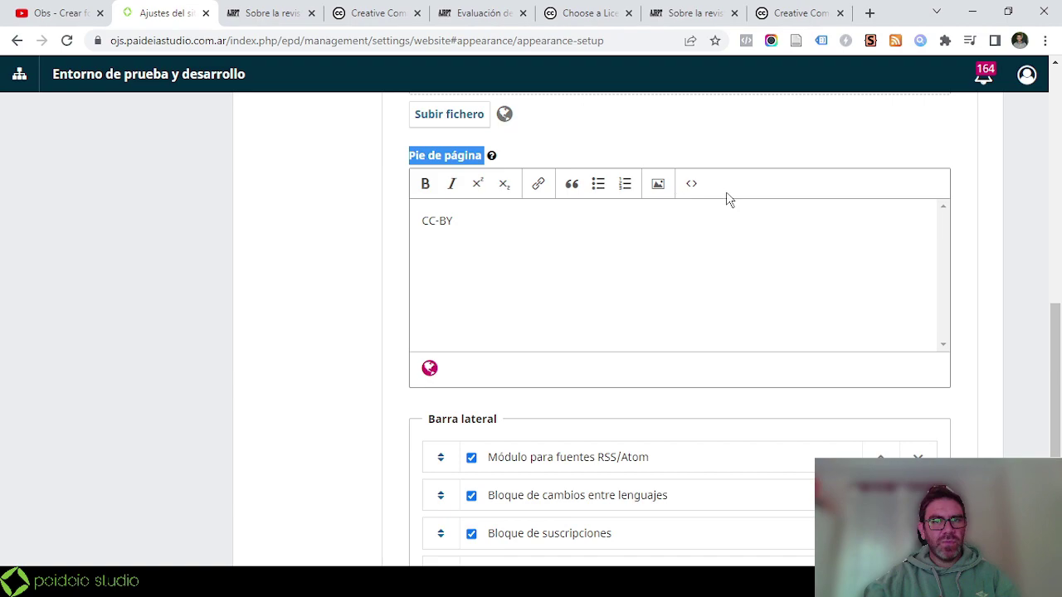
left_click(694, 183)
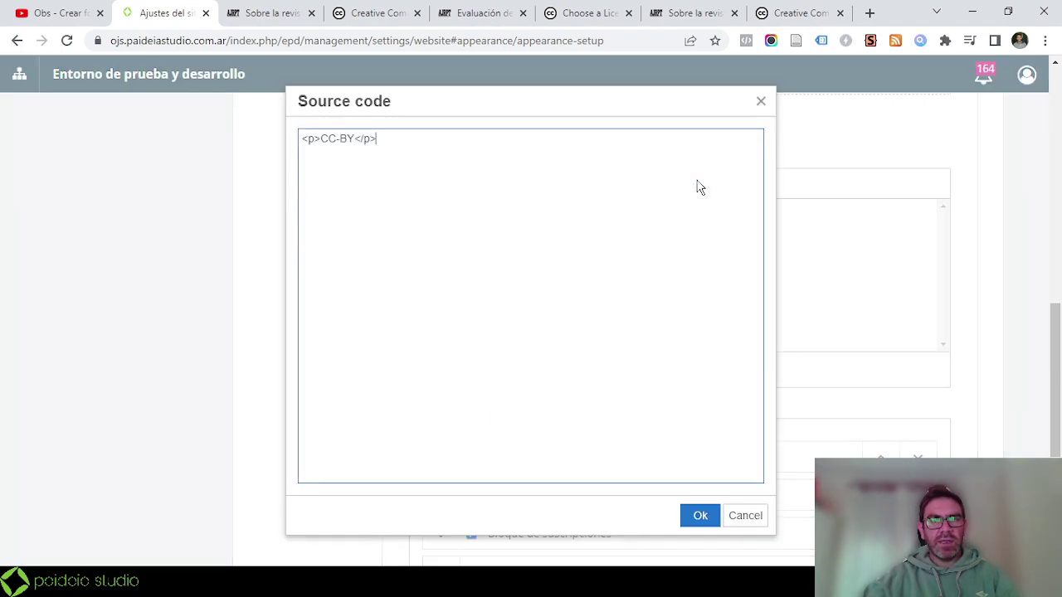
key("ctrl+a")
key("Delete")
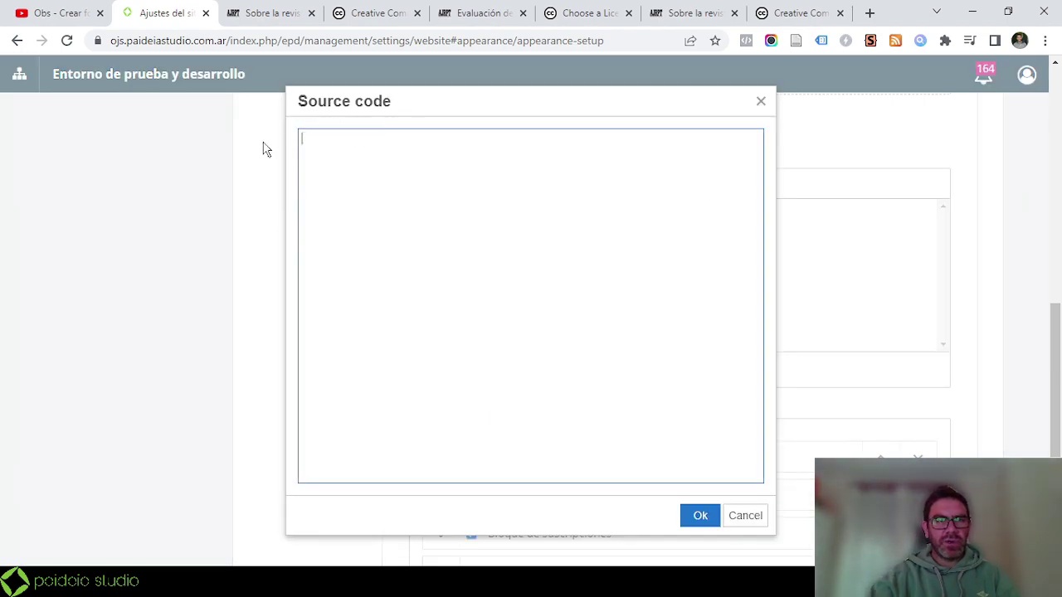
key("ctrl+v")
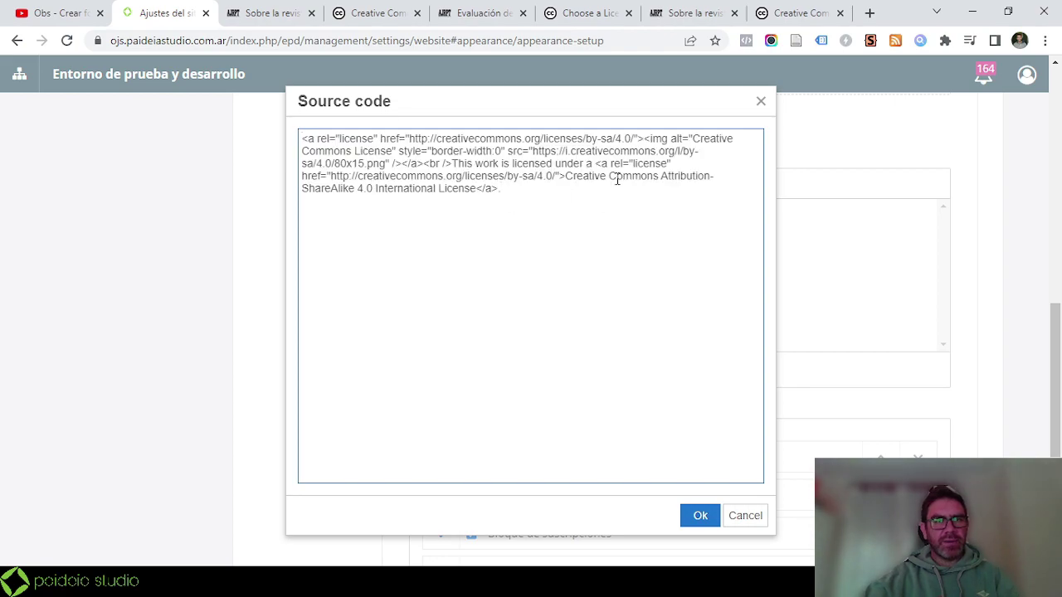
left_click(697, 516)
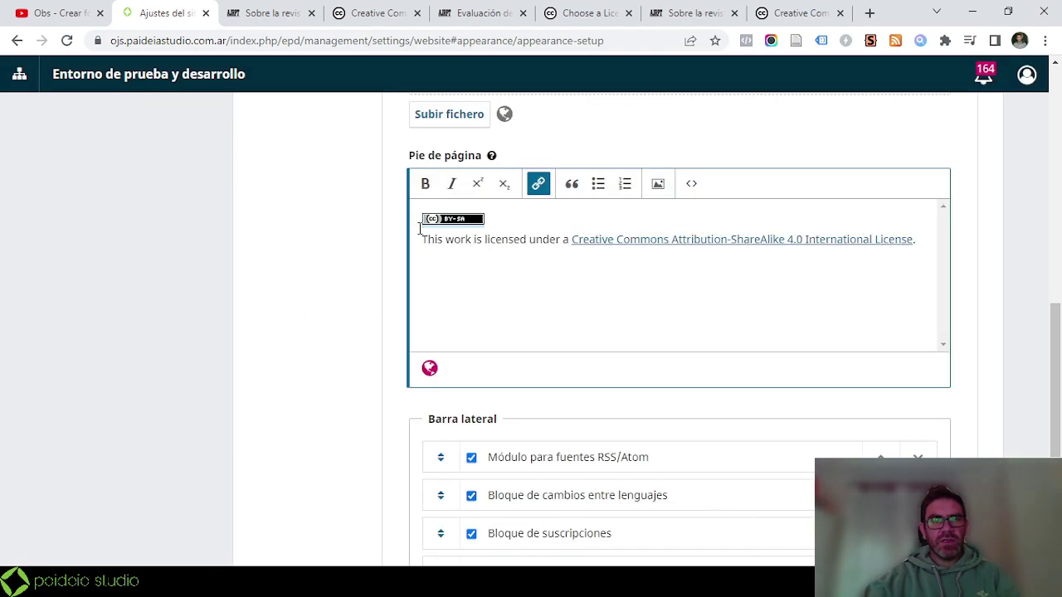
left_click(327, 297)
scroll(706, 270, "down", 4)
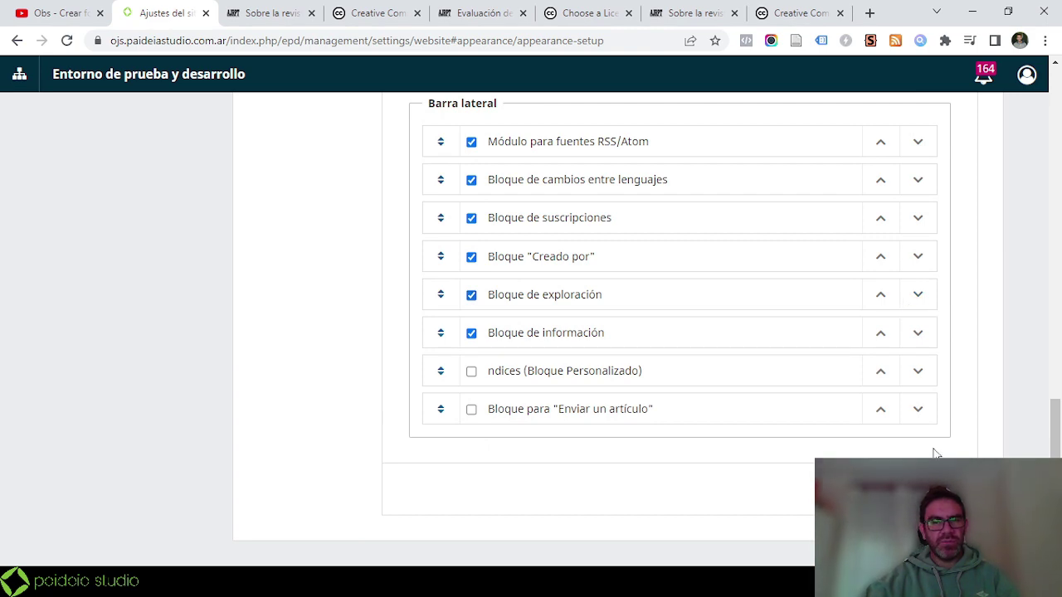
Open the journal's public home page in a new tab and check the licence notice in the footer
middle_click(165, 91)
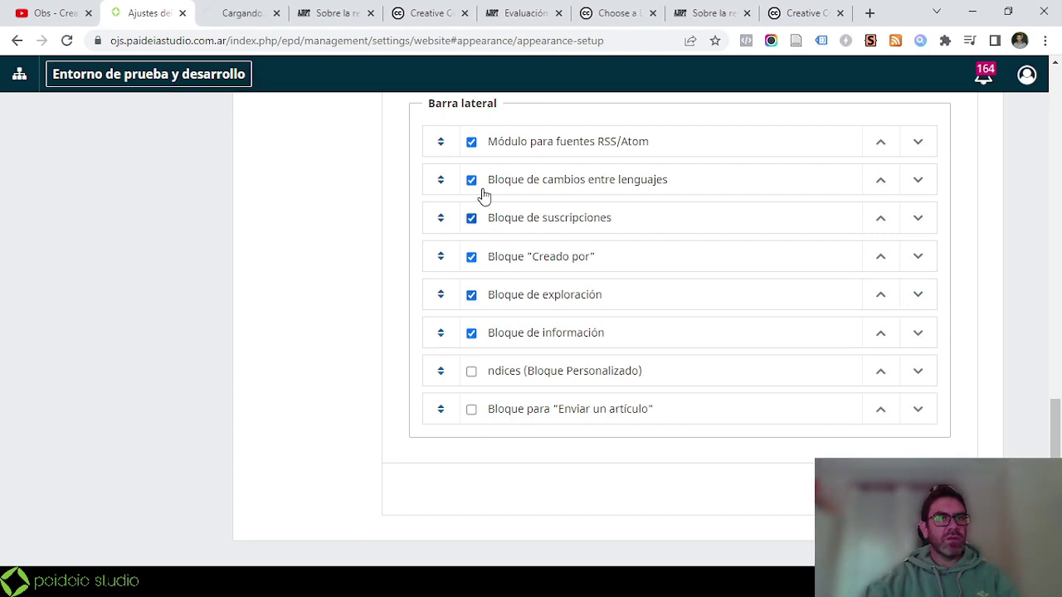
left_click(244, 12)
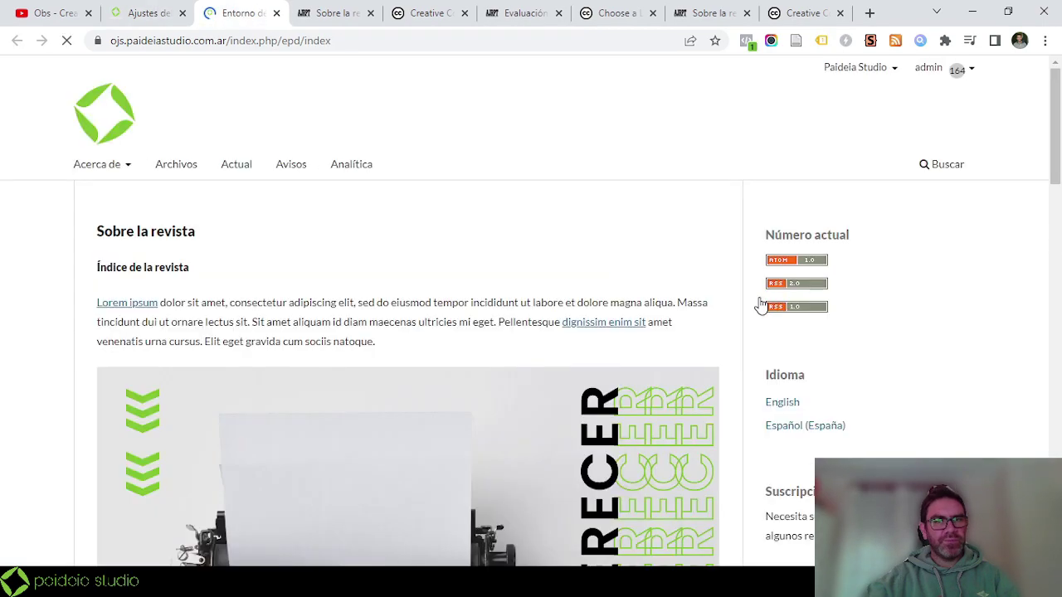
scroll(190, 292, "down", 20)
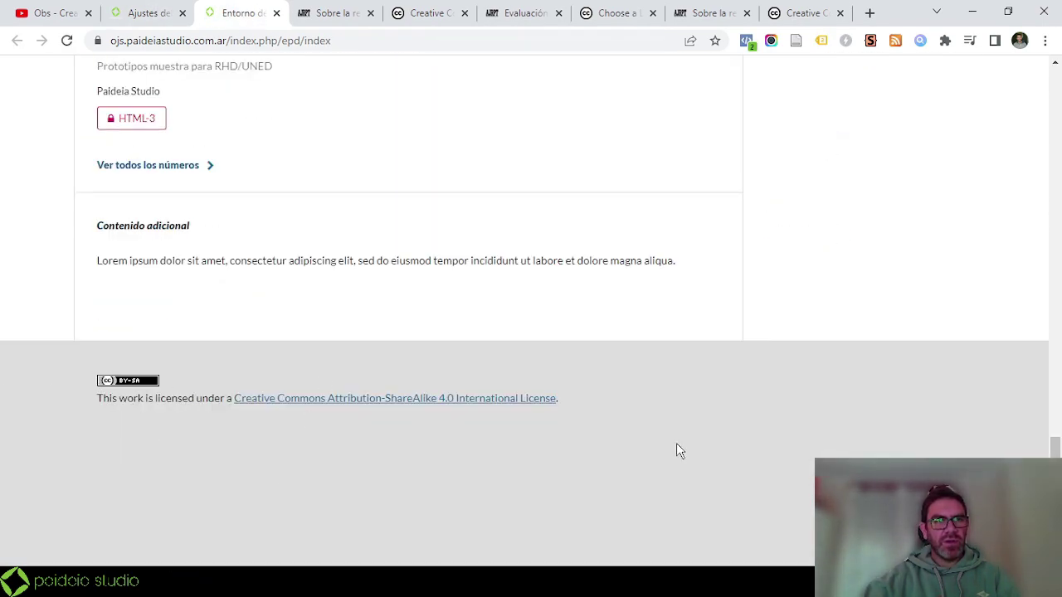
Return to the OJS Distribución settings and review the copyright holder and licence options
key("ctrl+Page_Up")
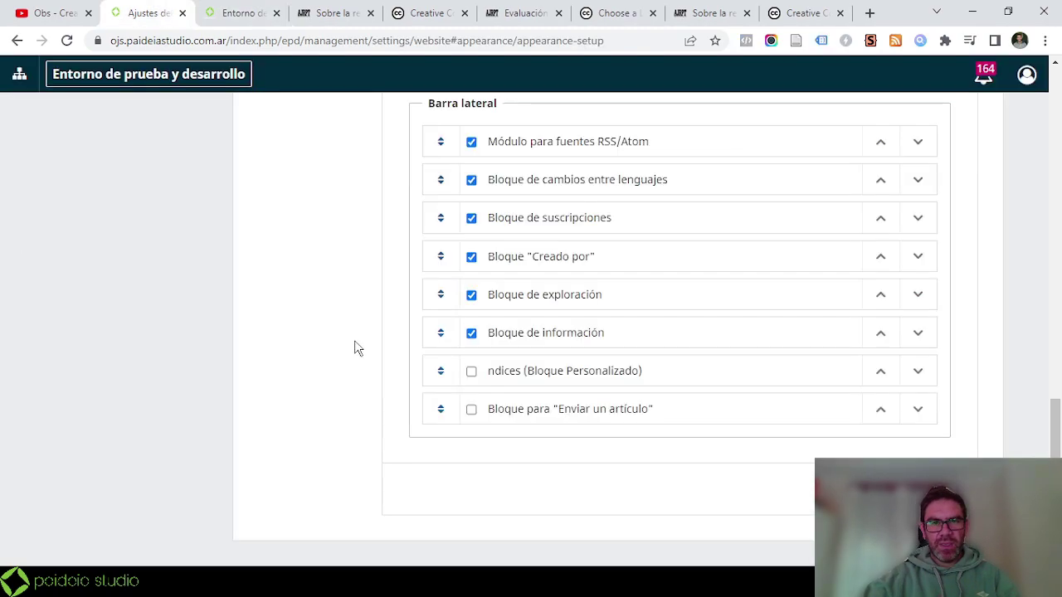
scroll(352, 343, "up", 5)
scroll(352, 343, "up", 5)
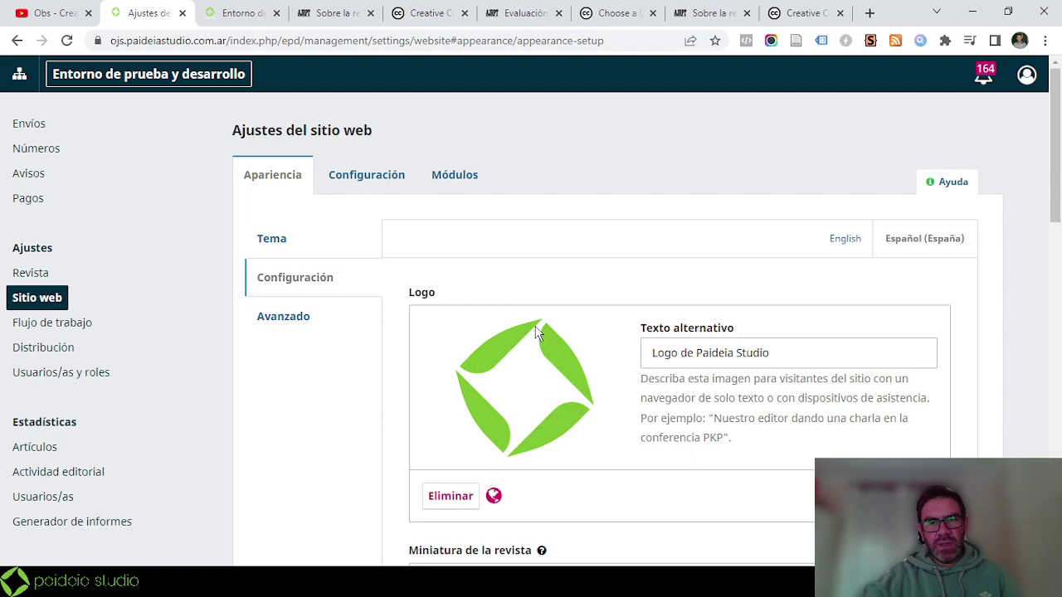
left_click(53, 349)
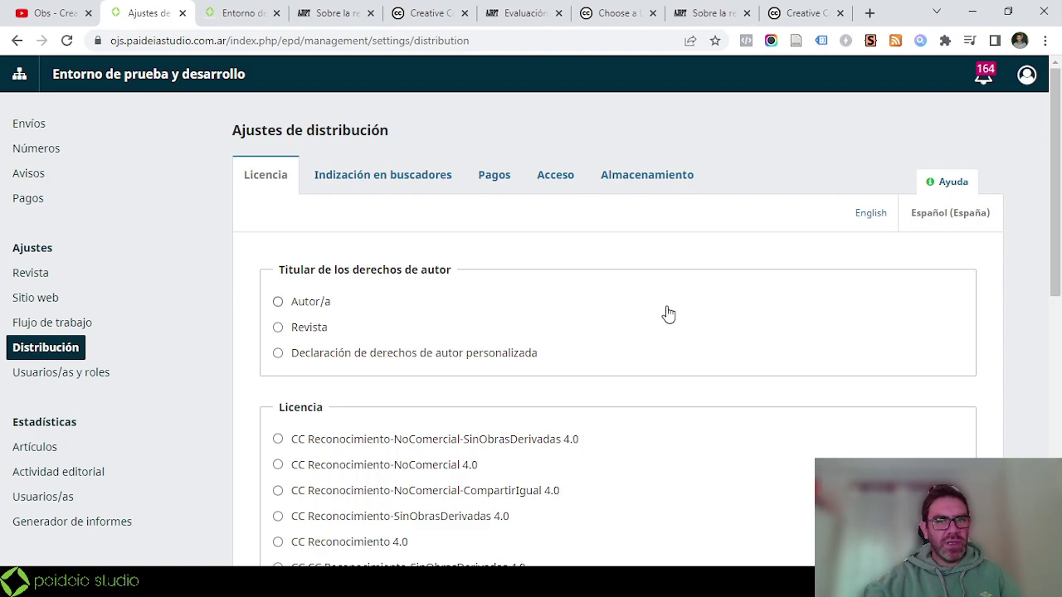
scroll(641, 257, "down", 2)
scroll(638, 262, "up", 1)
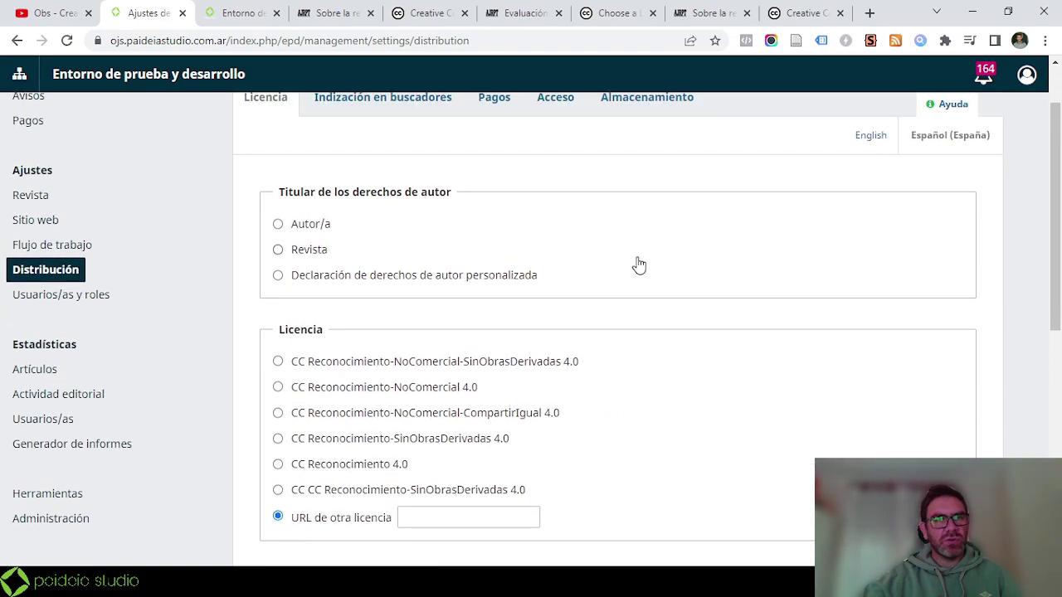